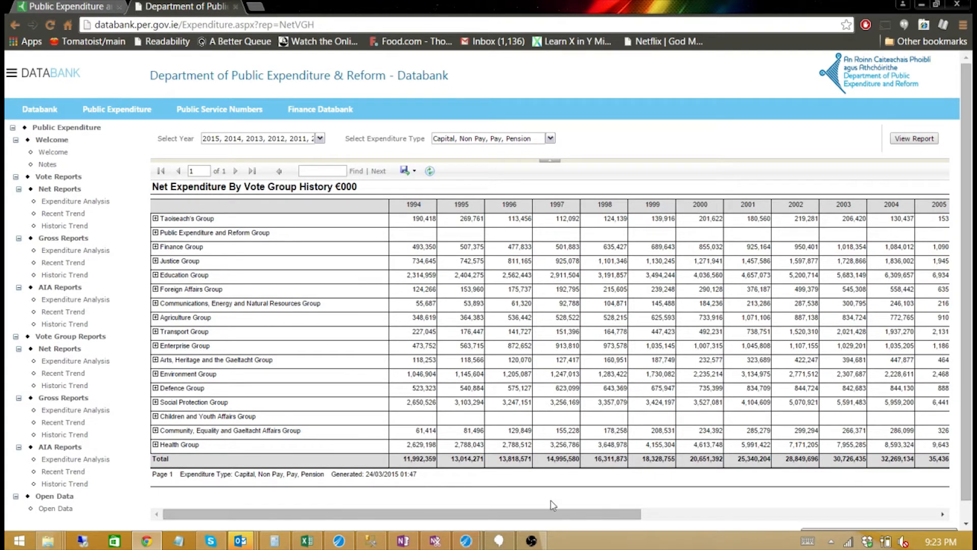
Bring the Net Expenditure By Vote Group History report, 1994 onward, into the Net Public Expenditures workbook.
left_click_drag(548, 508, 491, 520)
Check the Expenditure Group header in the Net Public Expenditures sheet, then return to Spotfire's start page.
left_click(308, 540)
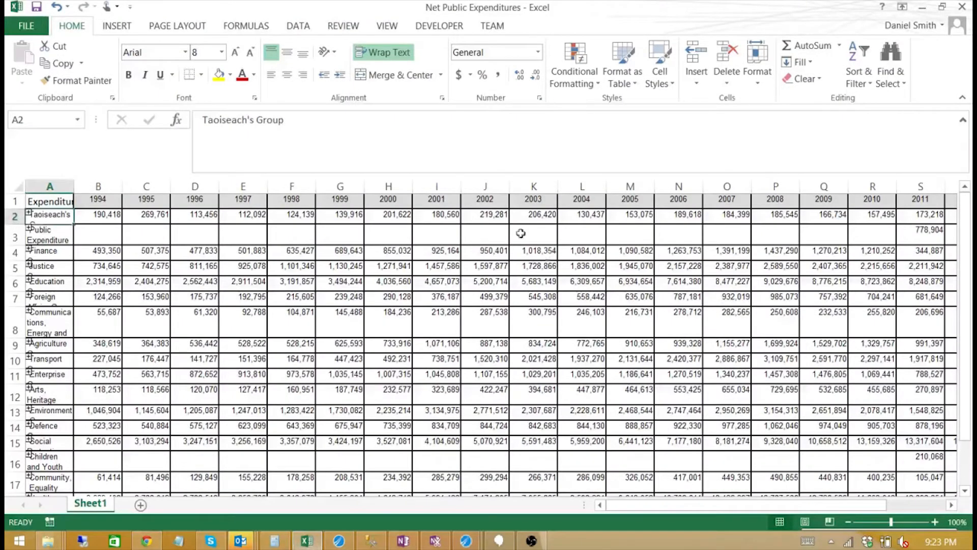
left_click(48, 198)
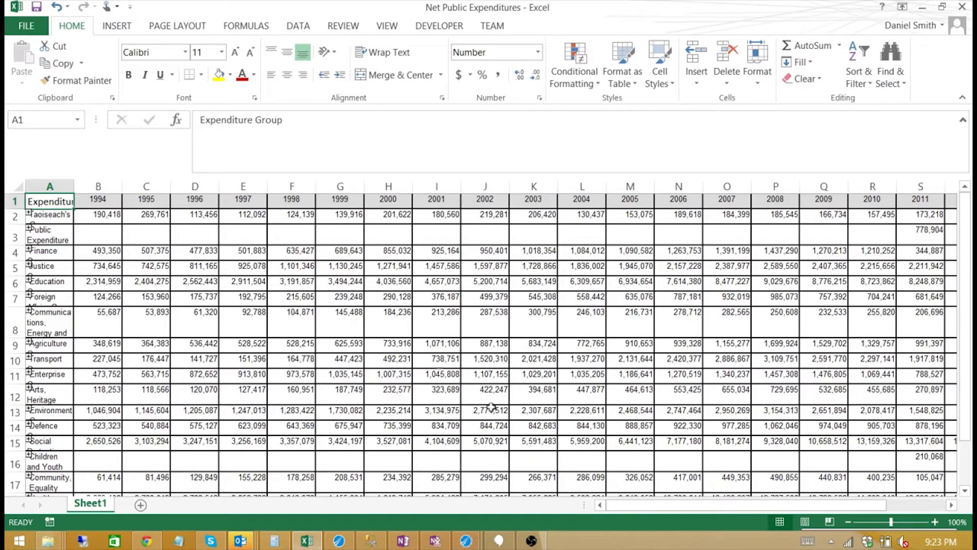
left_click(490, 496)
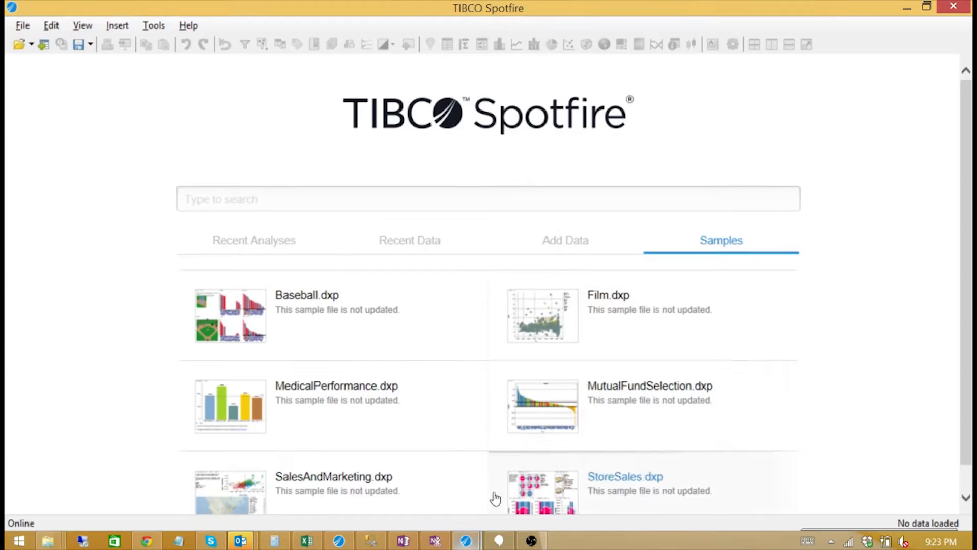
Import the Net Public Expenditures Excel file as a data table, using its first row as the Name row.
left_click(43, 46)
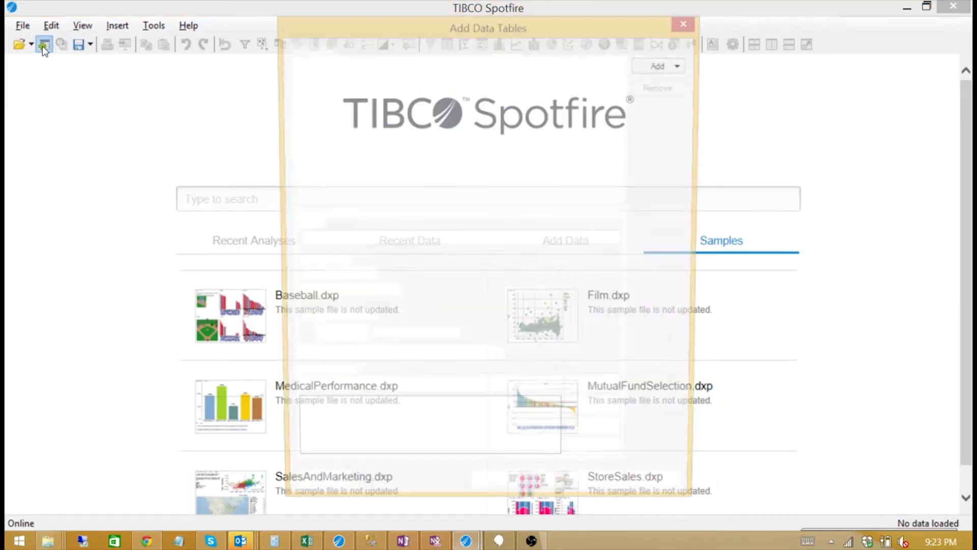
left_click(672, 70)
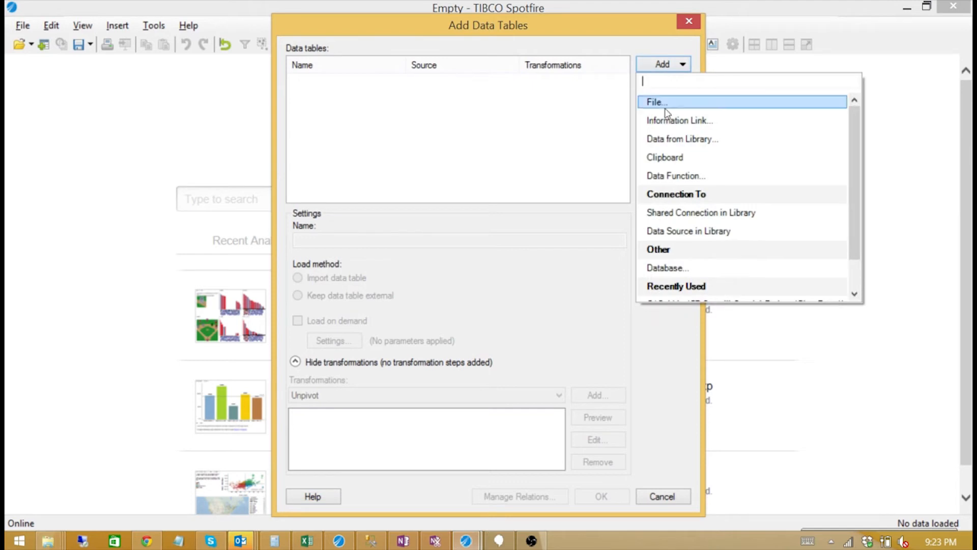
left_click(667, 108)
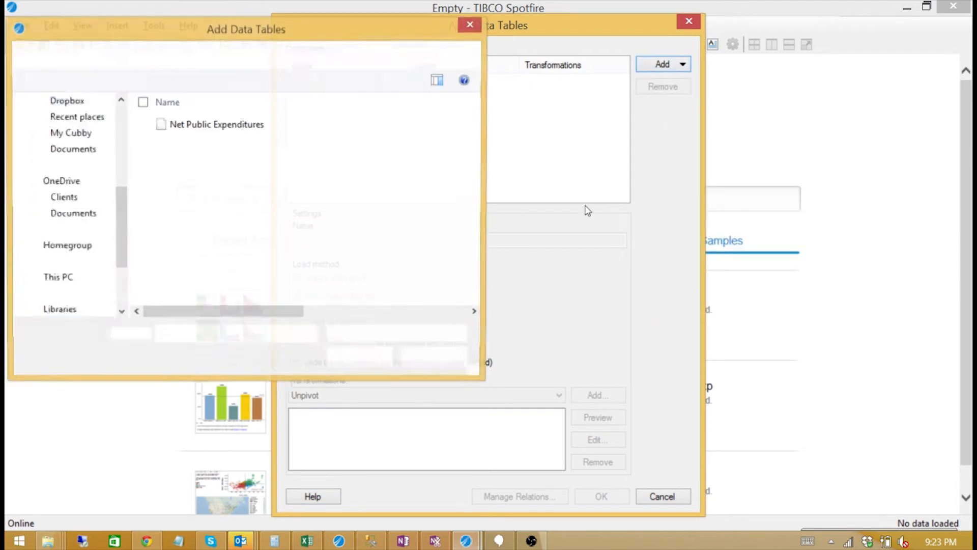
left_click(222, 127)
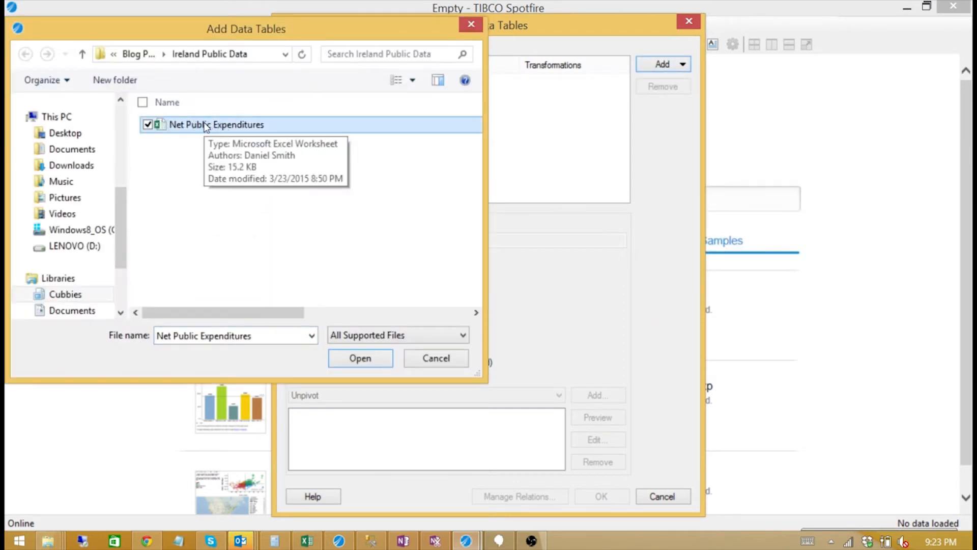
double_click(203, 126)
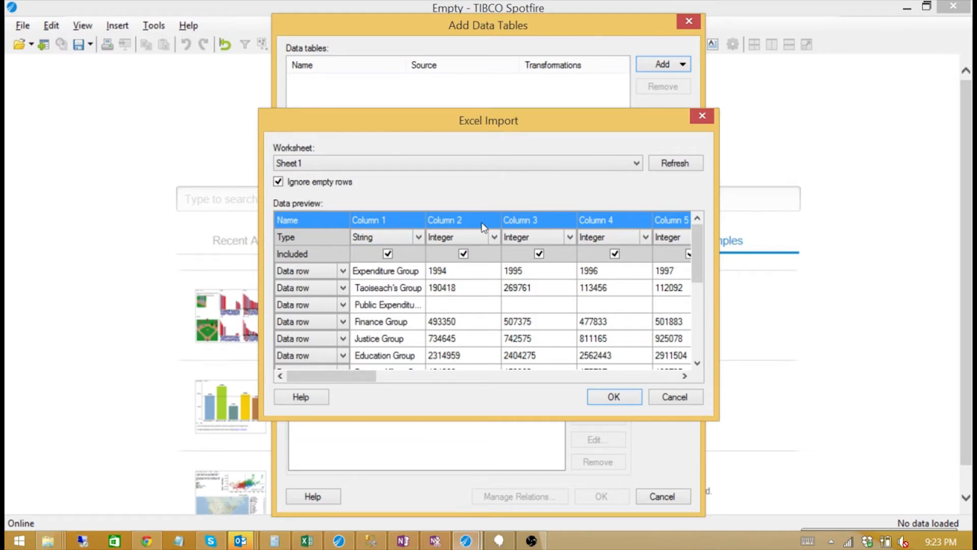
left_click(343, 271)
left_click(334, 294)
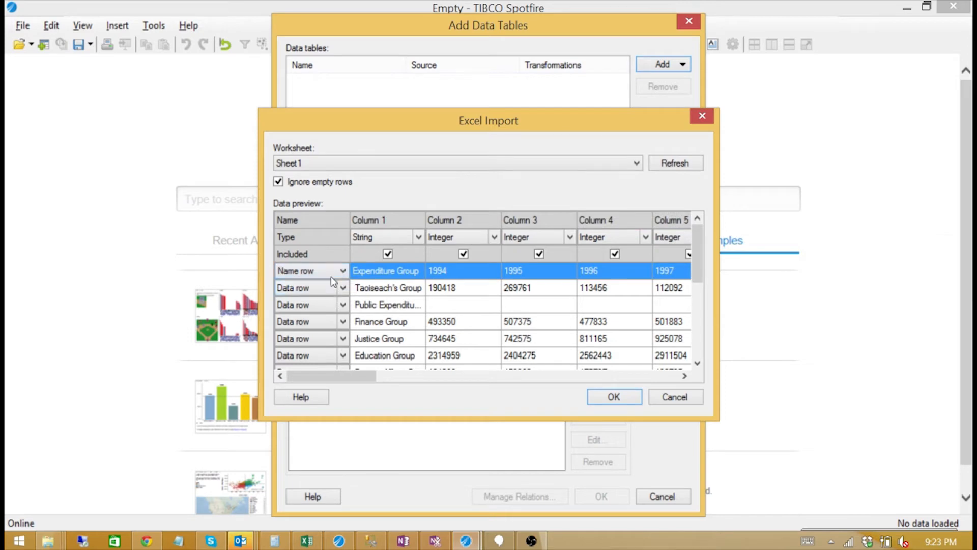
left_click(675, 163)
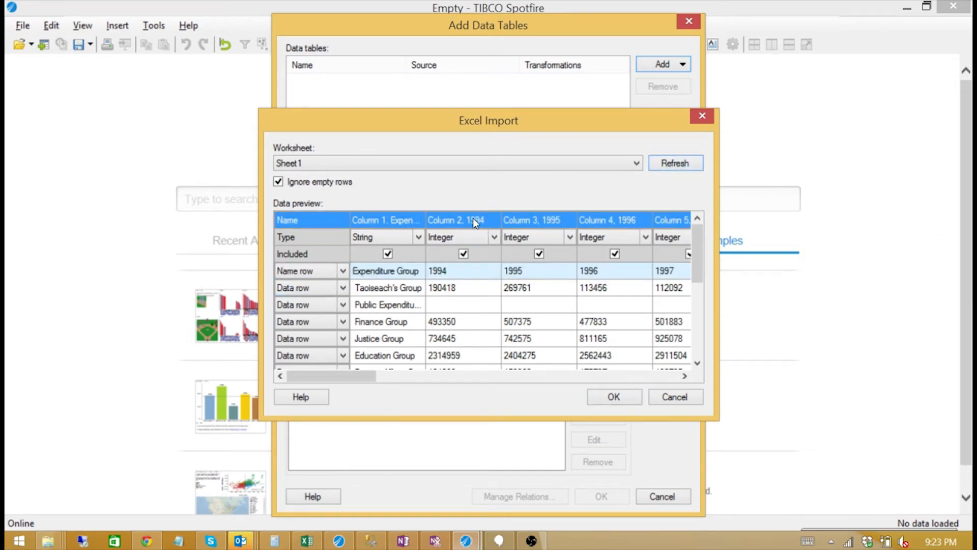
left_click(614, 396)
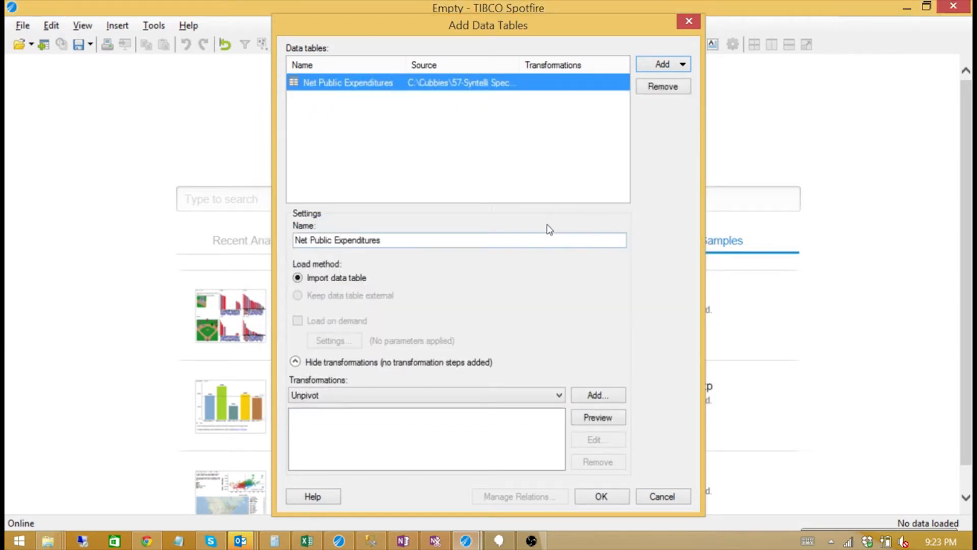
left_click(309, 543)
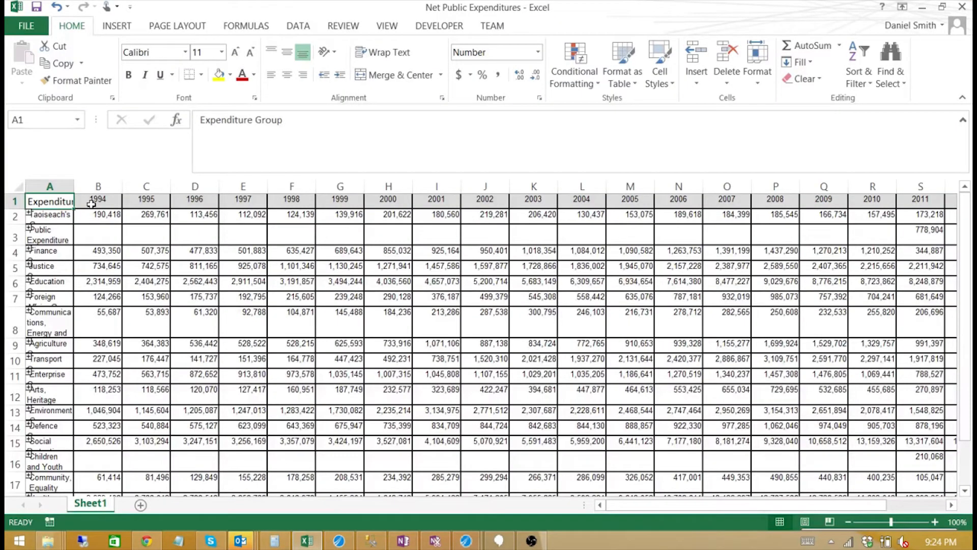
left_click(91, 202)
left_click_drag(91, 202, 647, 203)
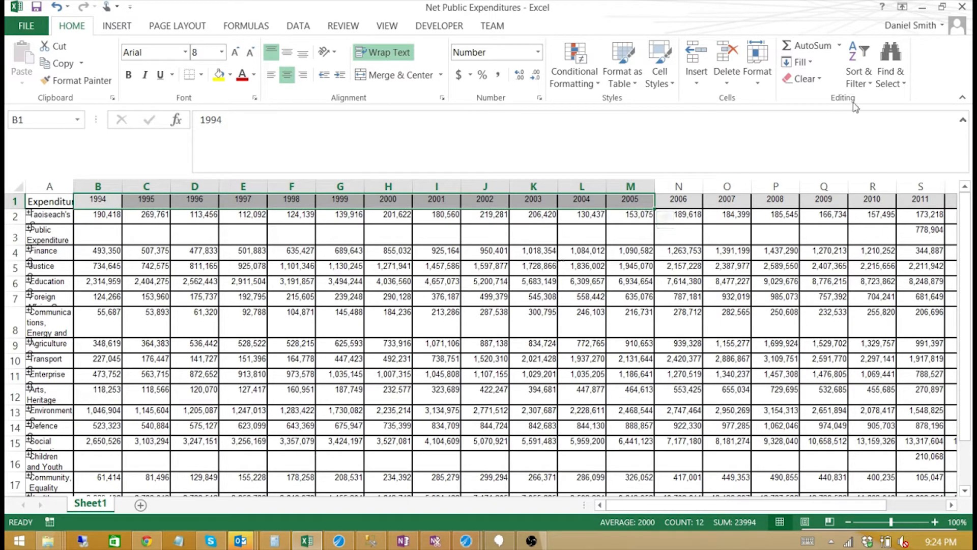
left_click(922, 8)
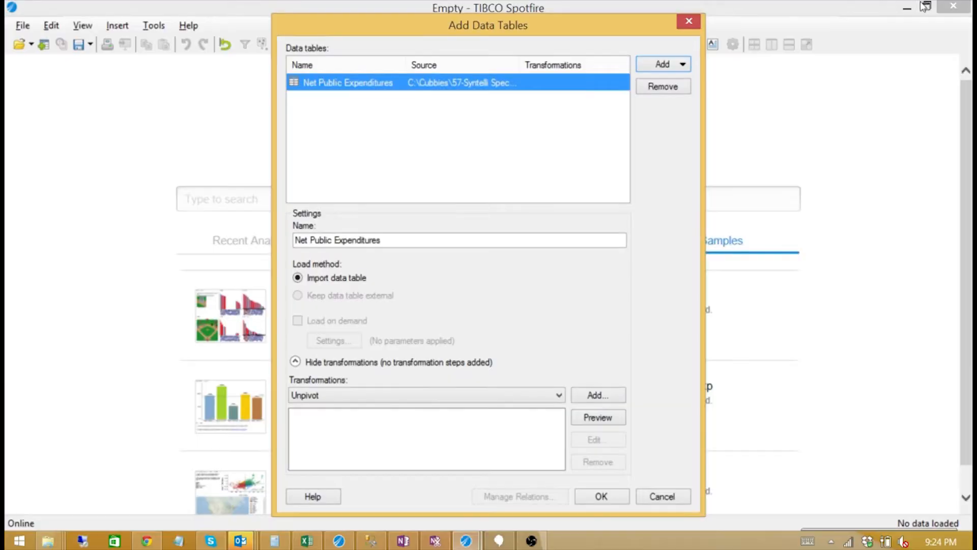
Add an Unpivot transformation passing through Expenditure Group and transforming the year columns 1994–2015.
left_click(539, 396)
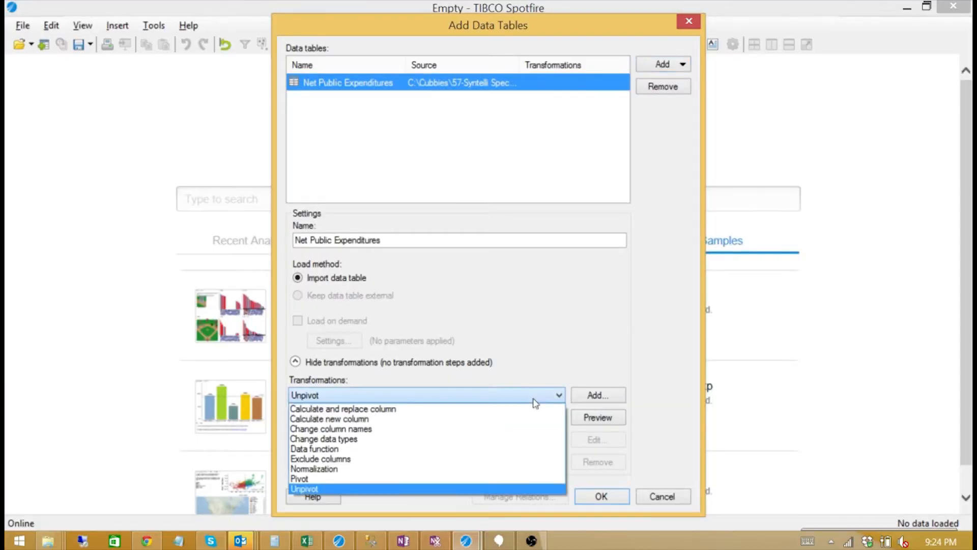
left_click(390, 490)
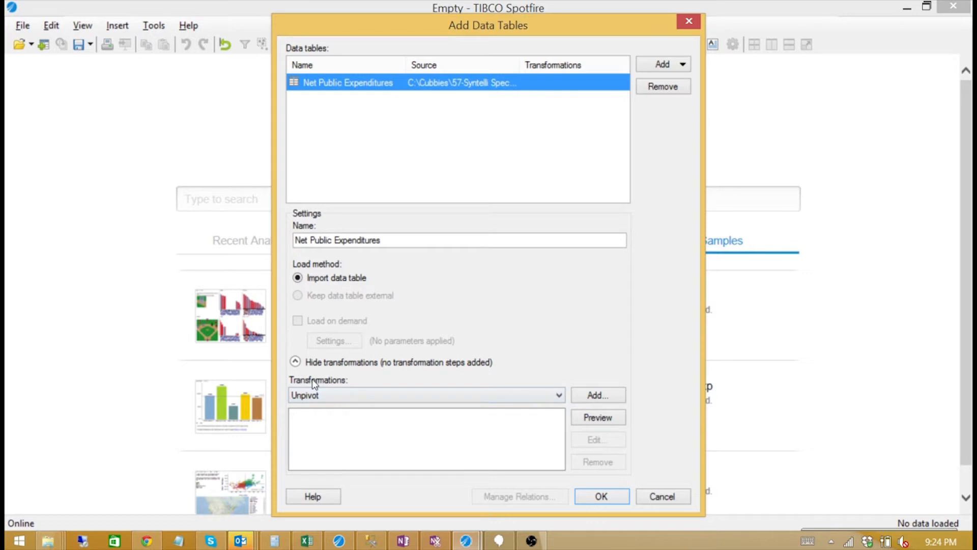
left_click(608, 397)
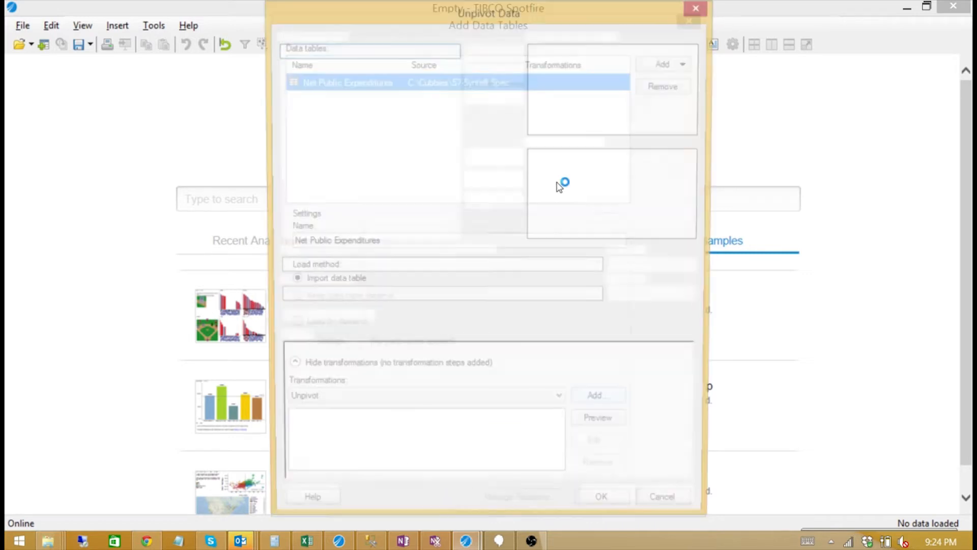
left_click(480, 55)
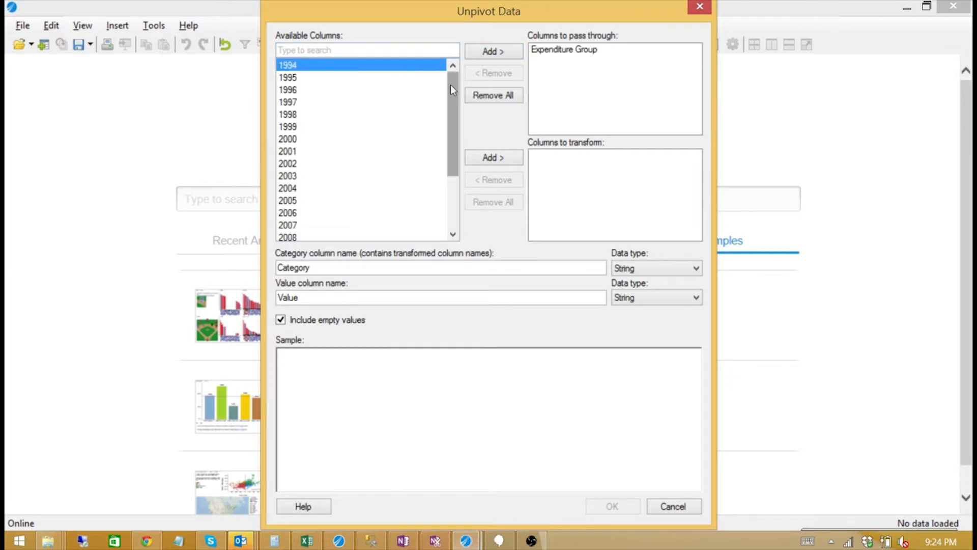
left_click_drag(453, 86, 462, 167)
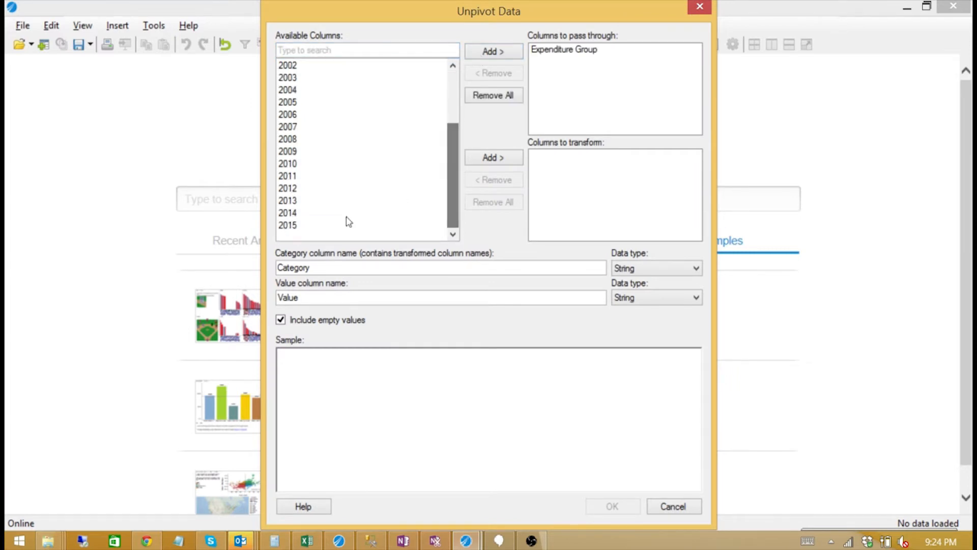
left_click(304, 227, "shift")
left_click_drag(454, 146, 447, 79)
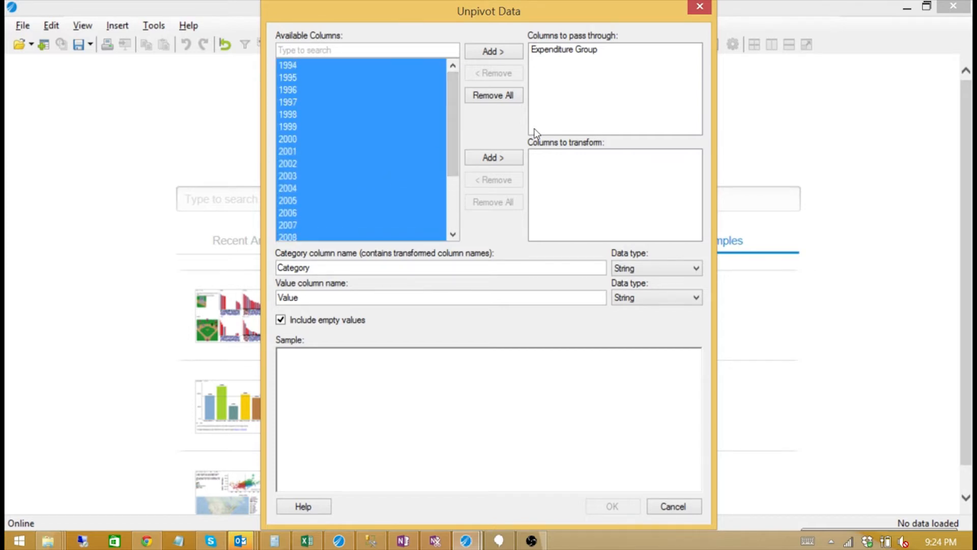
left_click(496, 157)
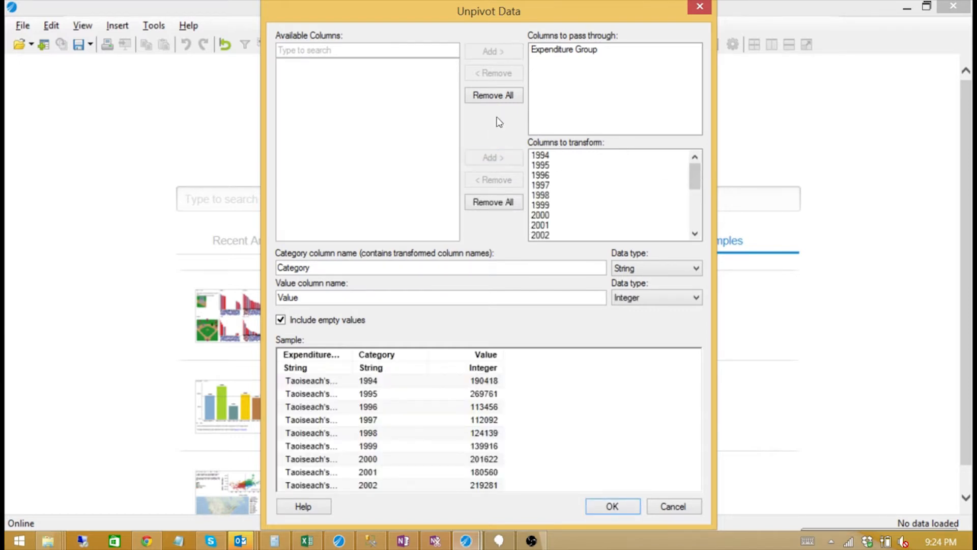
Name the unpivot category column Year with Integer data type.
left_click(552, 51)
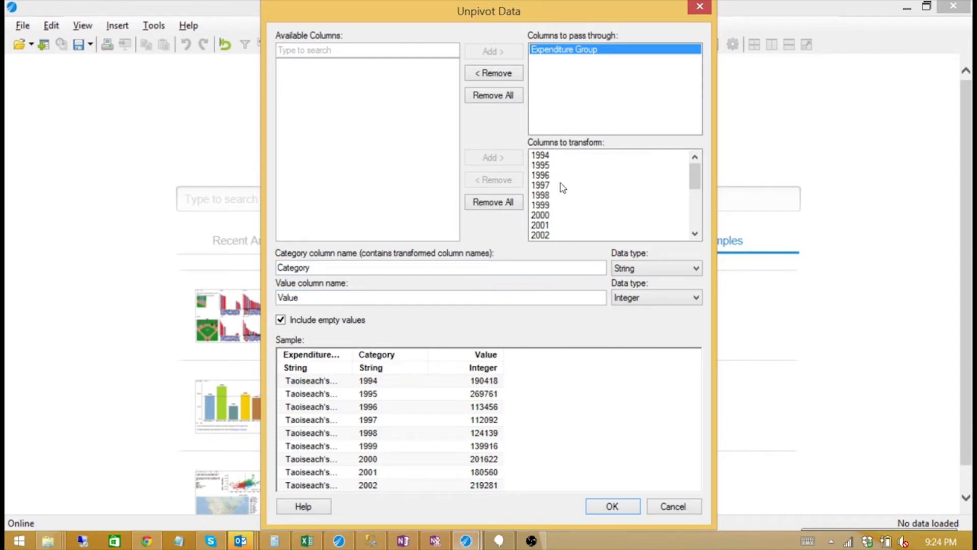
mouse_move(695, 169)
left_mouse_down()
mouse_move(706, 227)
mouse_move(697, 175)
left_mouse_up()
double_click(280, 269)
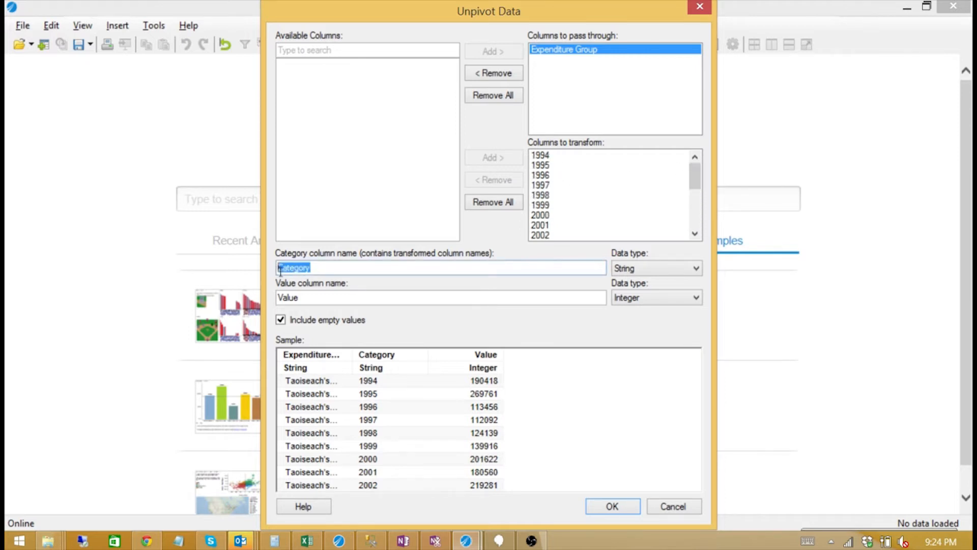
type("Year")
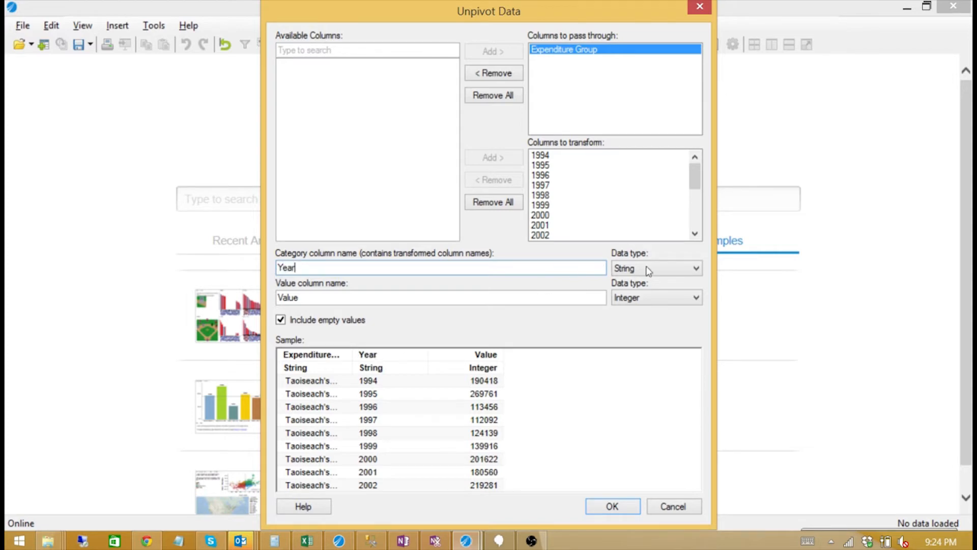
left_click(686, 268)
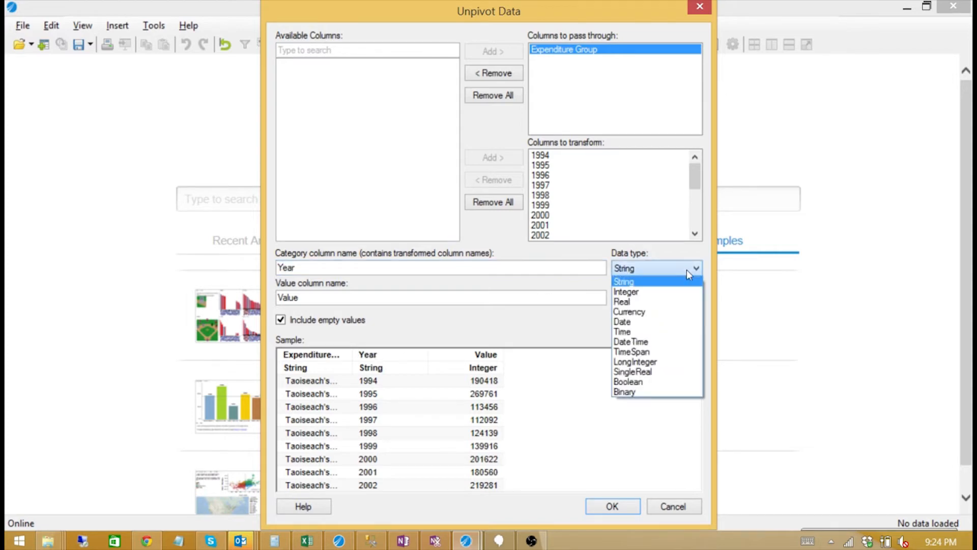
left_click(685, 289)
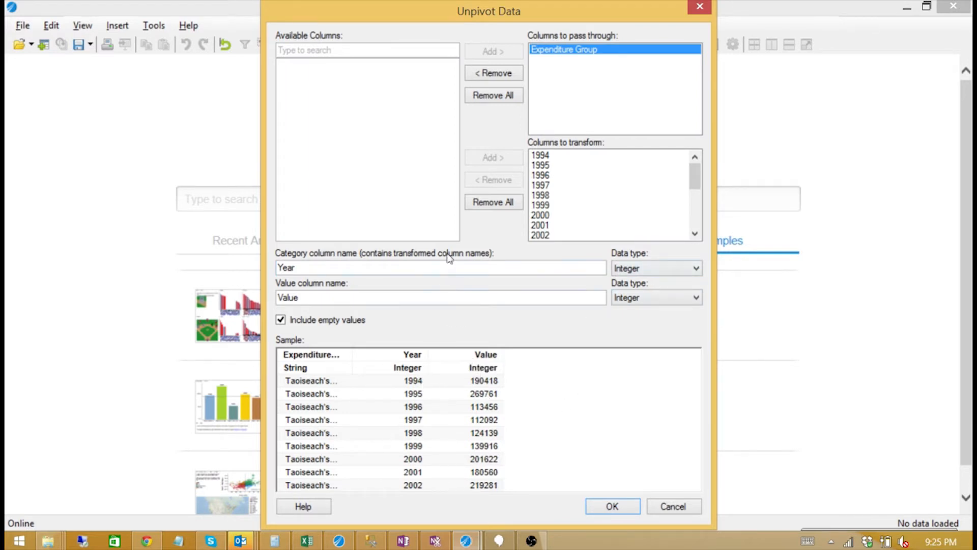
Name the unpivot value column Expenditure and apply the transformation.
left_click_drag(412, 300, 269, 312)
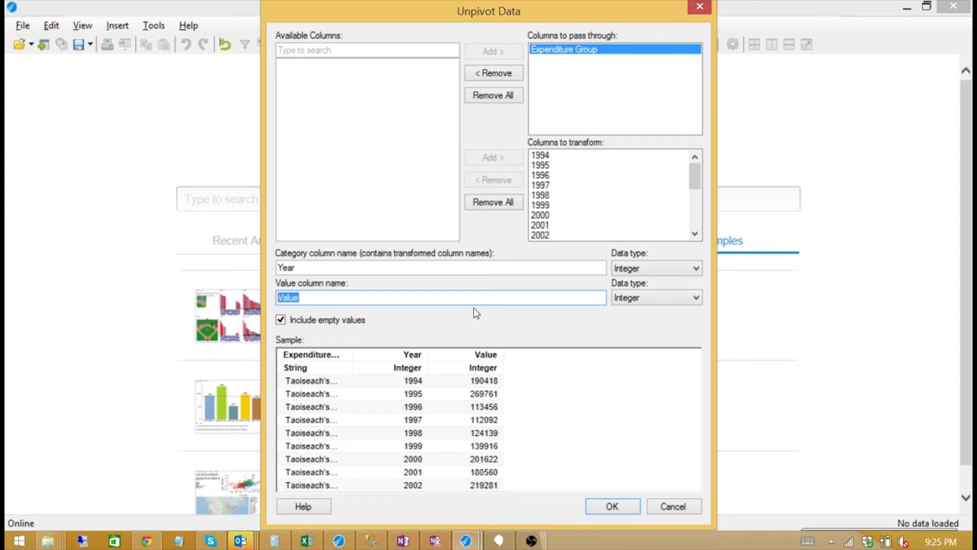
type("Expendit")
key("BackSpace")
key("BackSpace")
key("BackSpace")
key("BackSpace")
type("nditure")
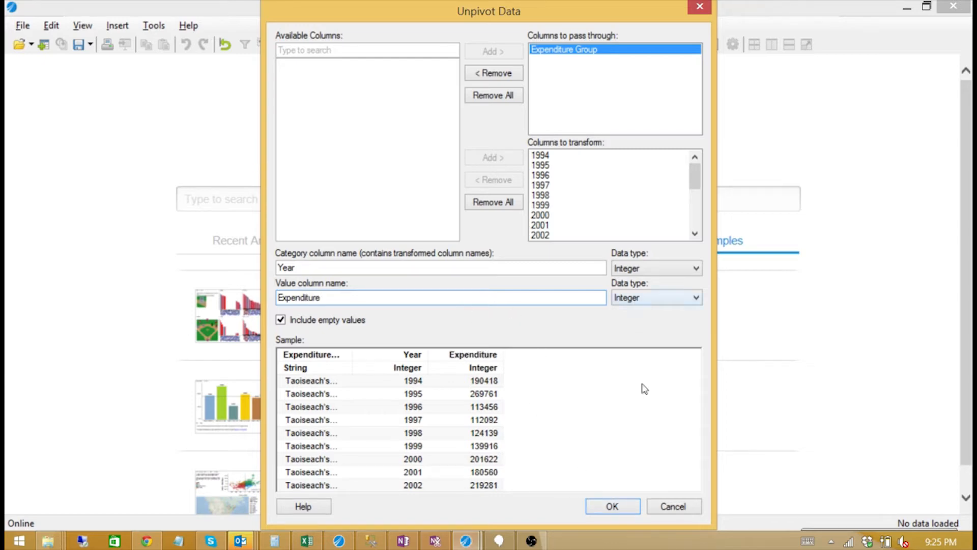
left_click(615, 505)
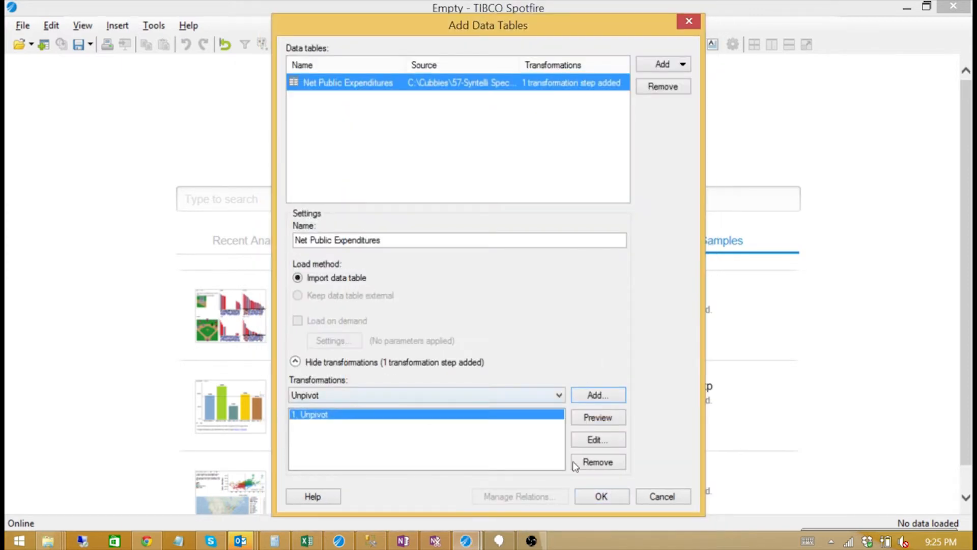
Load the unpivoted table and select Expenditure, Year and Expenditure Group for recommendations.
left_click(596, 503)
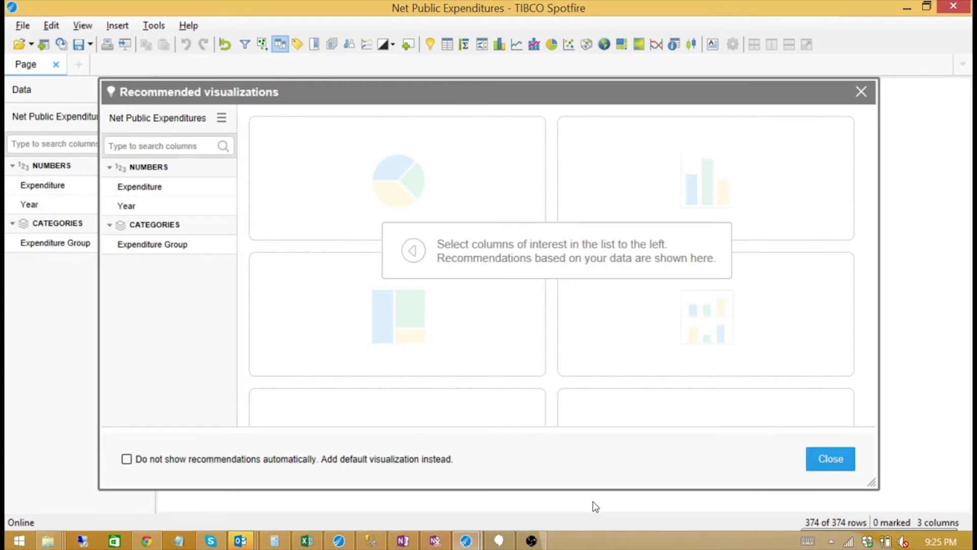
left_click(188, 195)
left_click(181, 206)
left_click(190, 251)
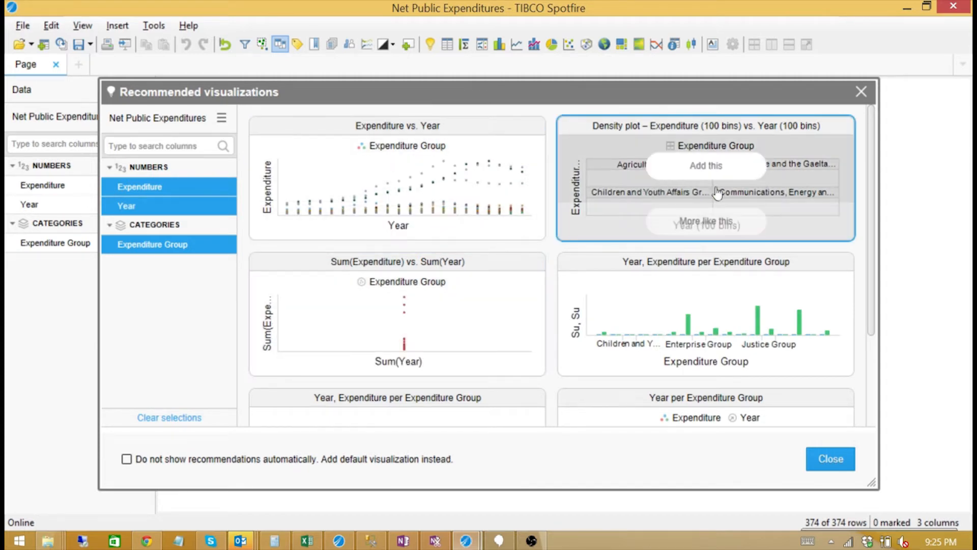
Add the Year per Expenditure Group treemap and Expenditure – Year line chart, placing the chart right of the treemap.
left_click_drag(872, 182, 872, 311)
mouse_move(750, 358)
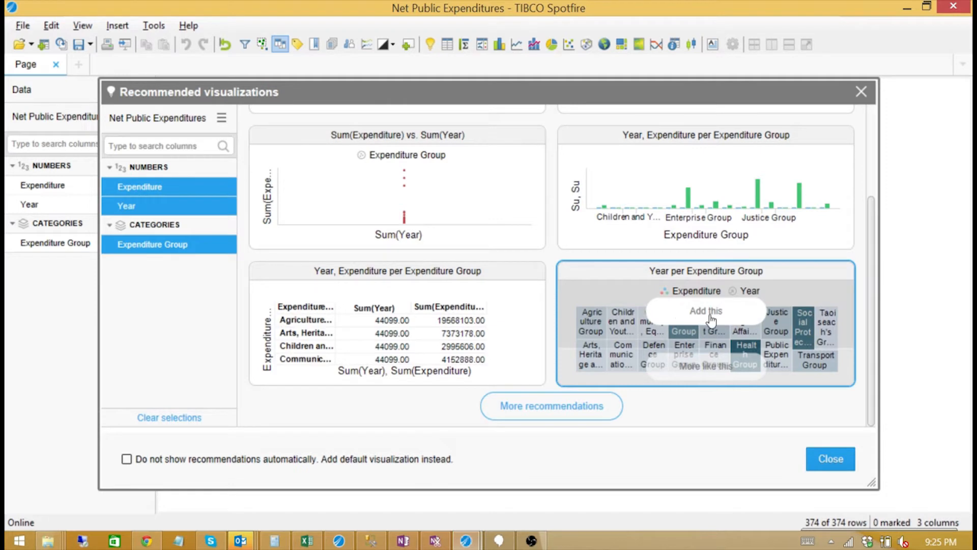
left_click(711, 320)
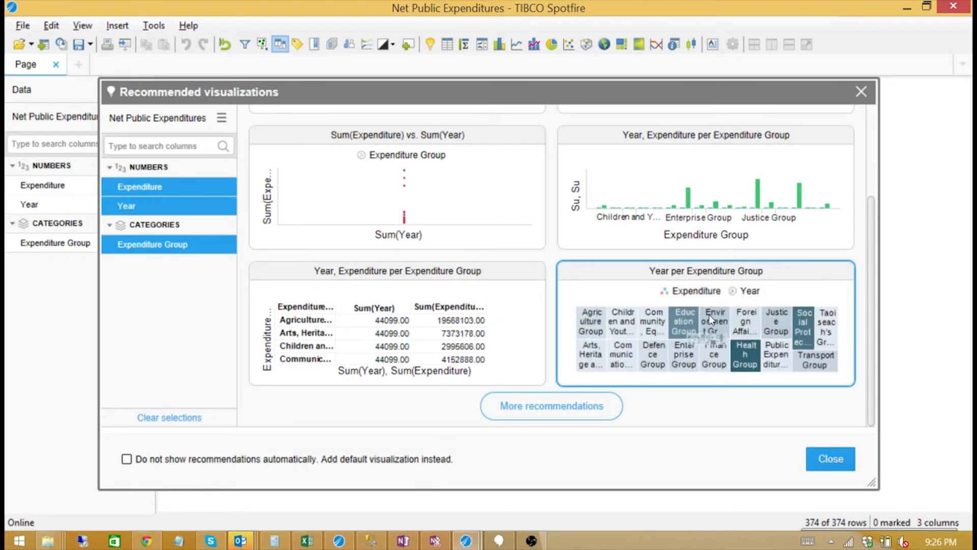
left_click(564, 414)
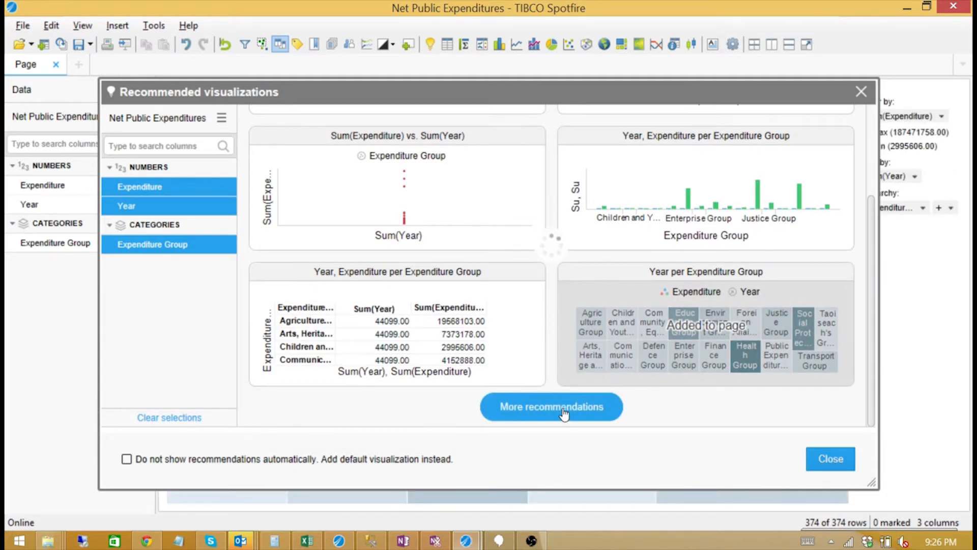
left_click_drag(876, 268, 872, 370)
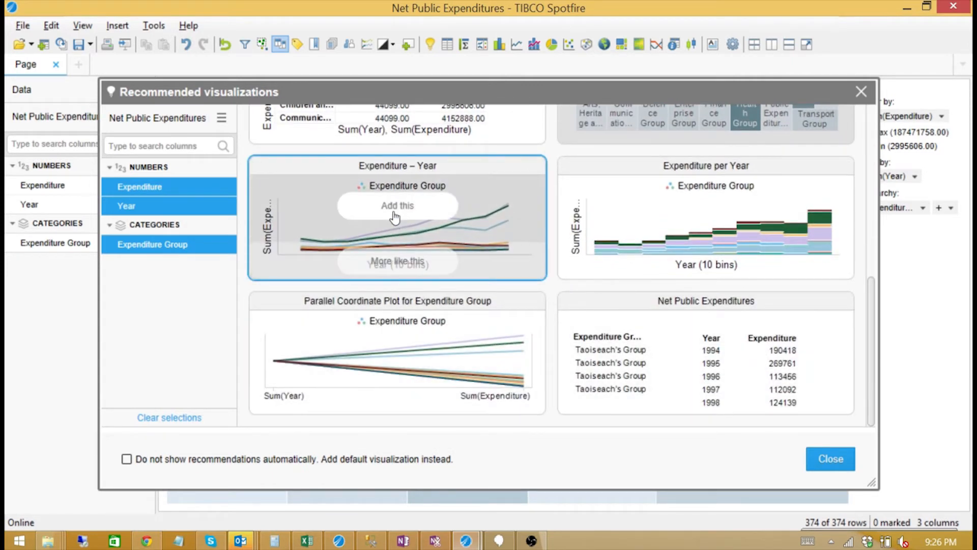
left_click(395, 217)
left_click(830, 459)
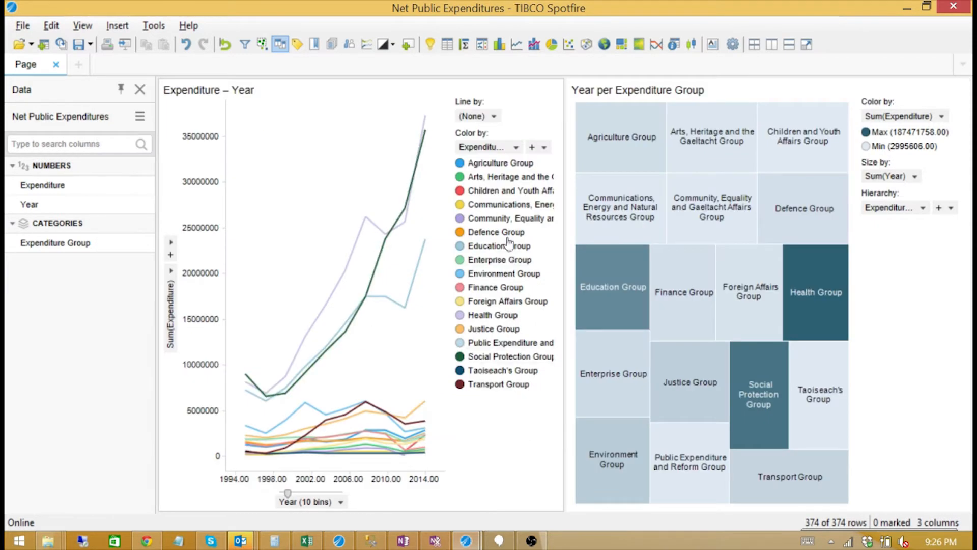
left_click_drag(361, 93, 808, 288)
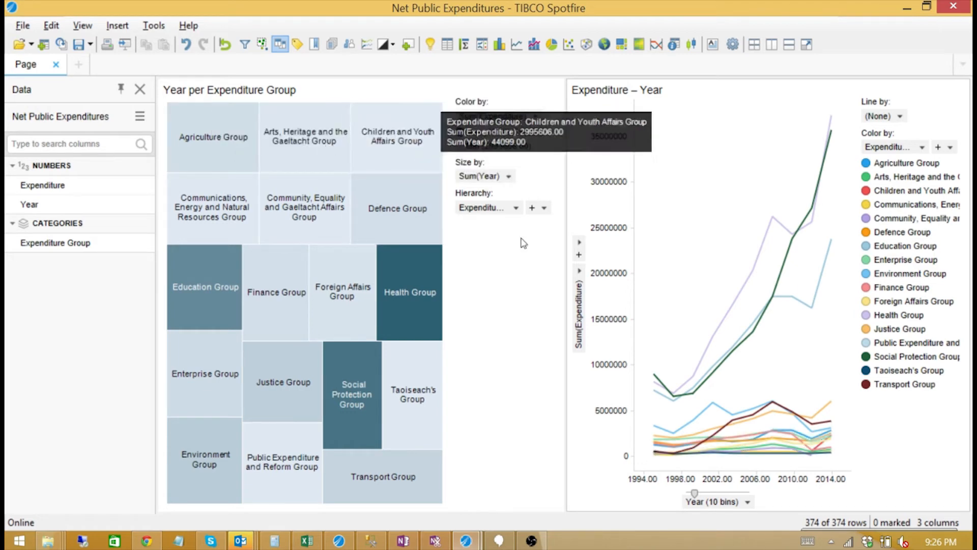
Size the treemap tiles by Expenditure and add Year as a second hierarchy level.
left_click(510, 177)
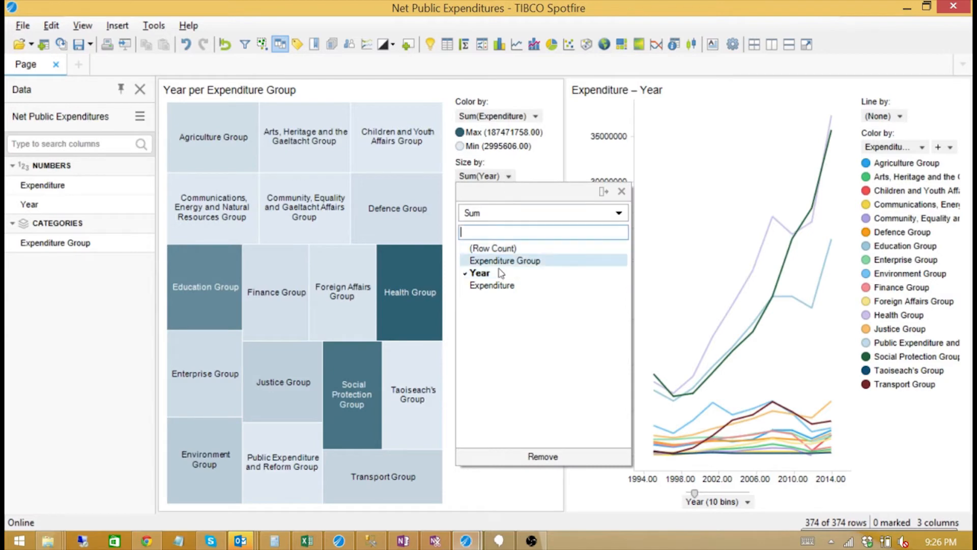
left_click(495, 287)
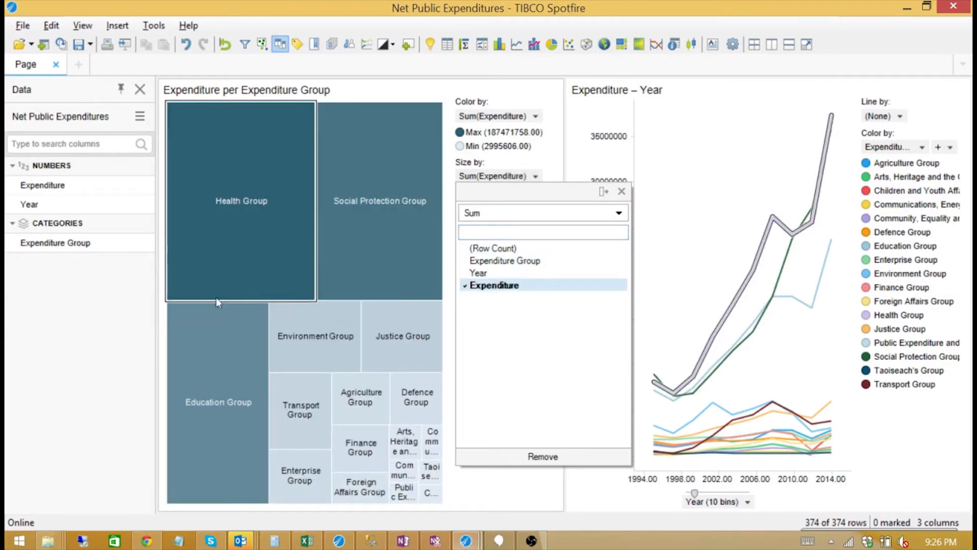
left_click(515, 485)
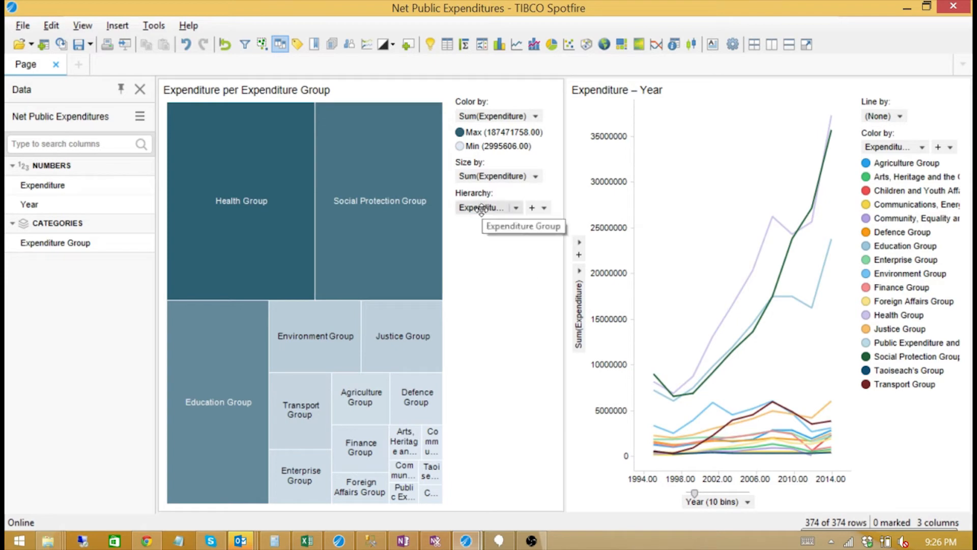
left_click(544, 209)
left_click(555, 297)
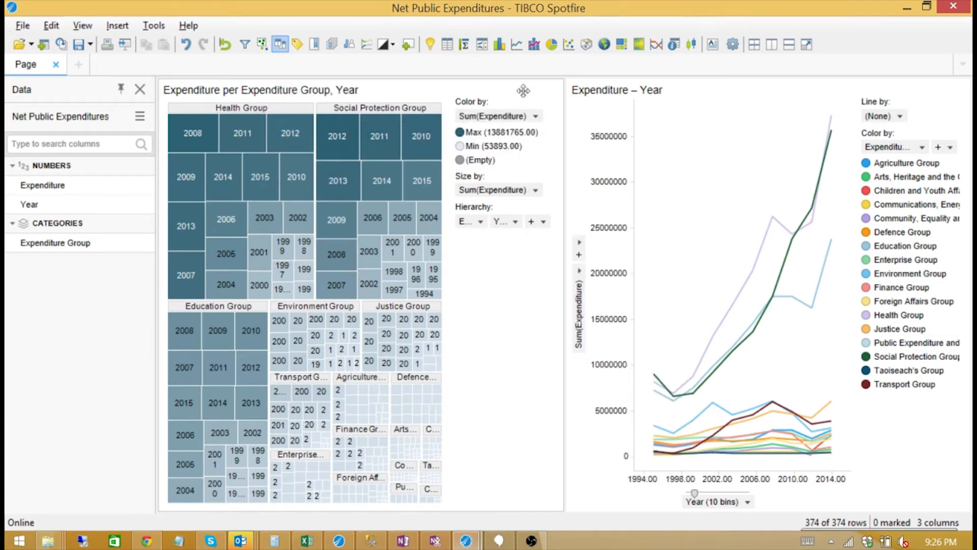
Turn off the treemap legend, then try marking the Health Group and Education Group tiles before clearing.
left_click(499, 92)
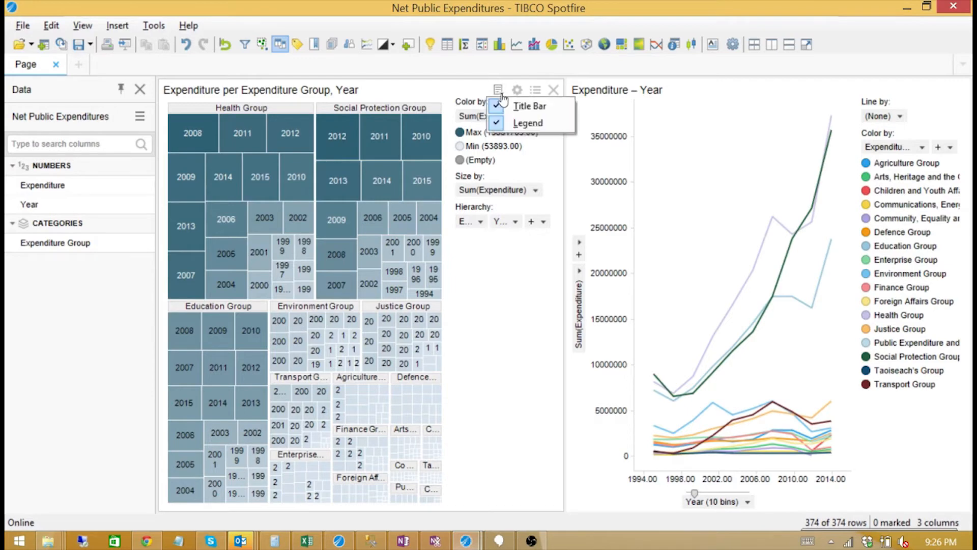
left_click(509, 120)
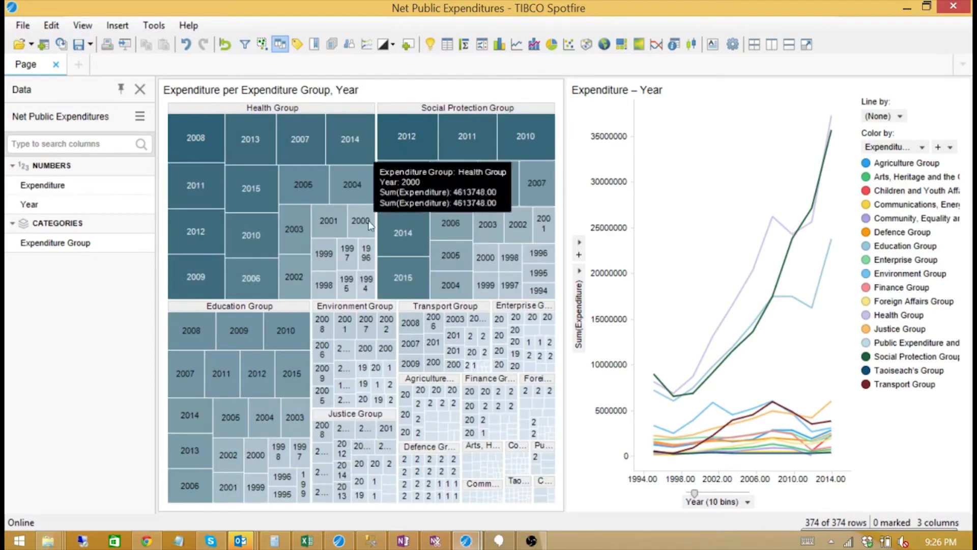
mouse_move(211, 150)
left_mouse_down()
mouse_move(371, 257)
mouse_move(368, 300)
mouse_move(367, 286)
left_mouse_up()
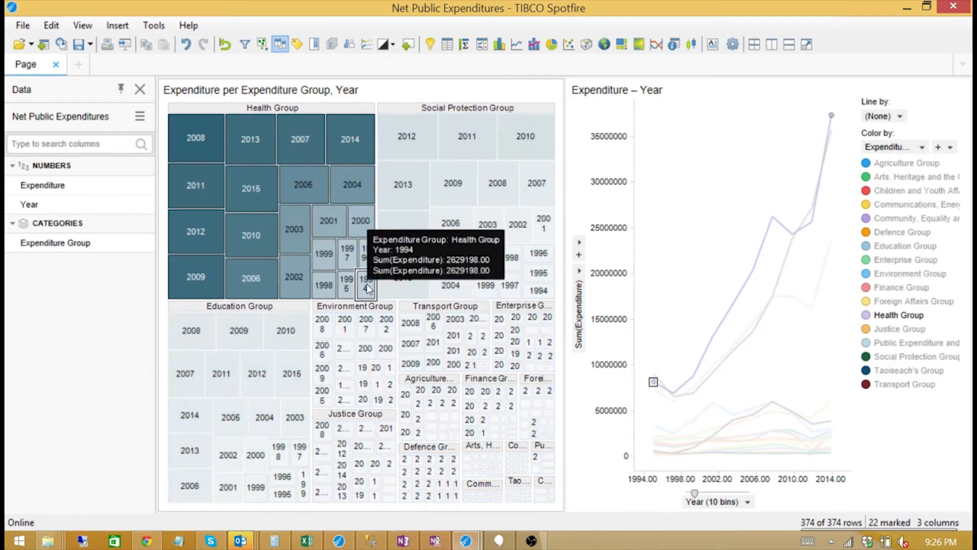
left_click_drag(197, 324, 407, 514)
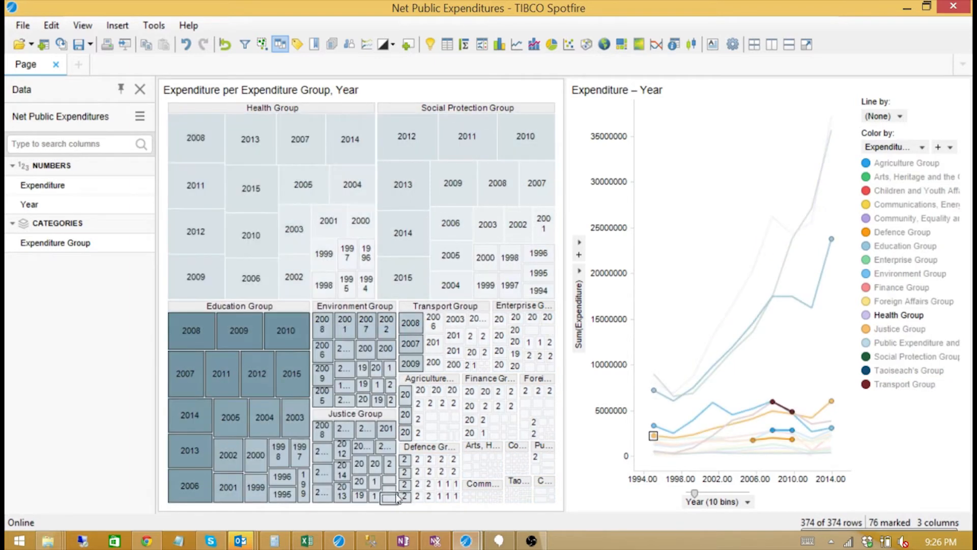
left_click(713, 239)
Limit the line chart to treemap-marked rows, showing All data when none marked, then mark Health and Social Protection.
right_click(679, 204)
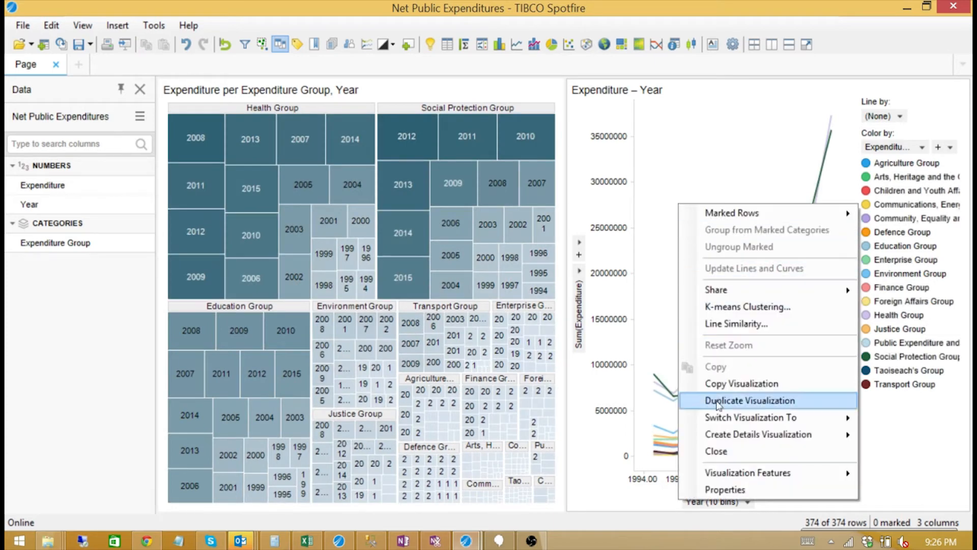
left_click(729, 490)
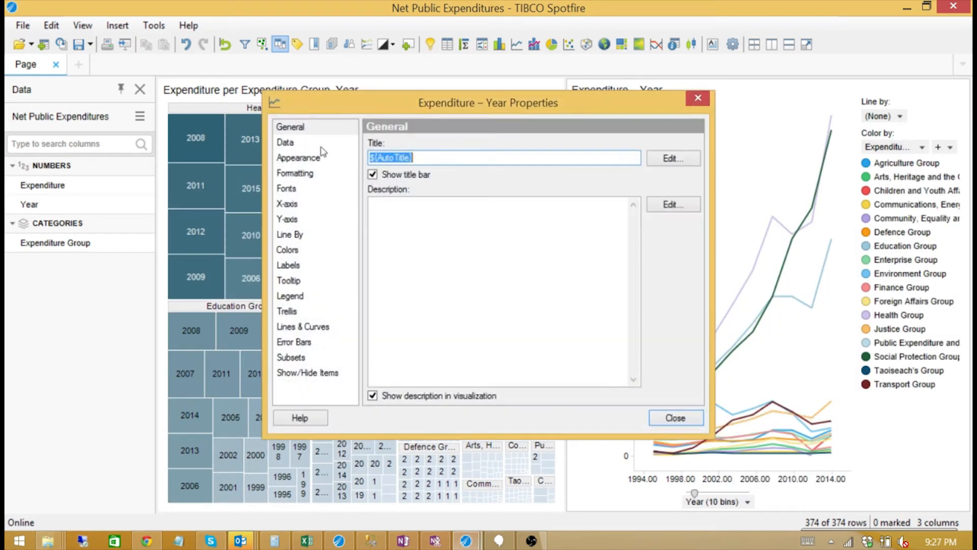
left_click(324, 144)
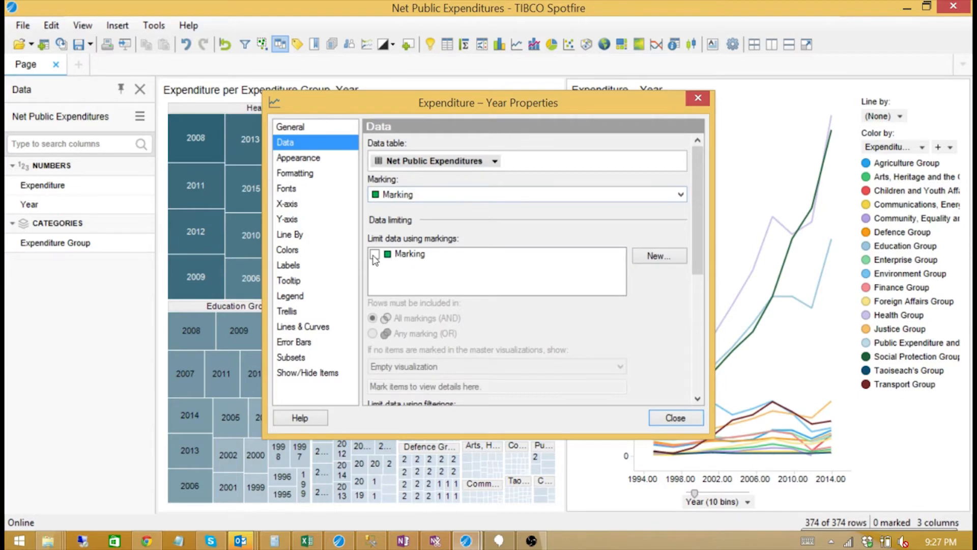
left_click(375, 255)
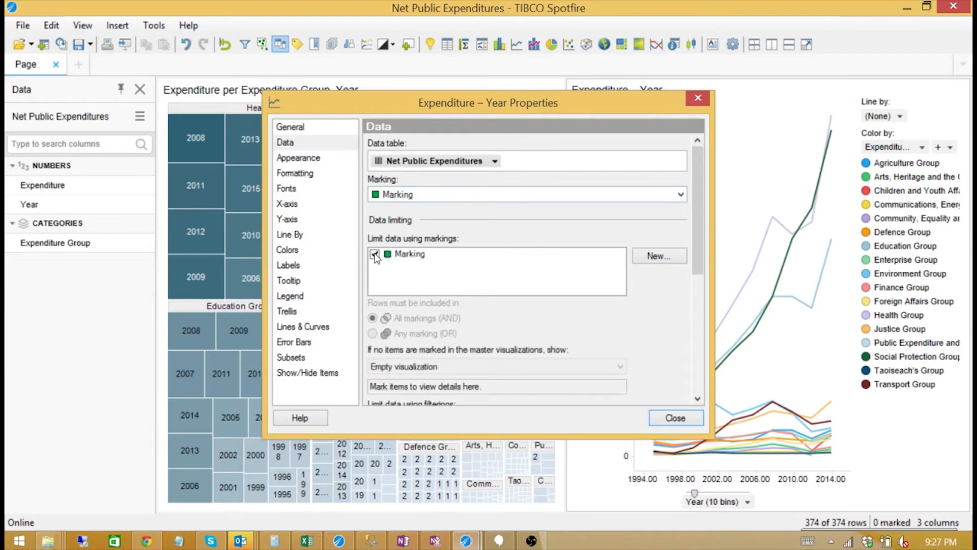
left_click(680, 195)
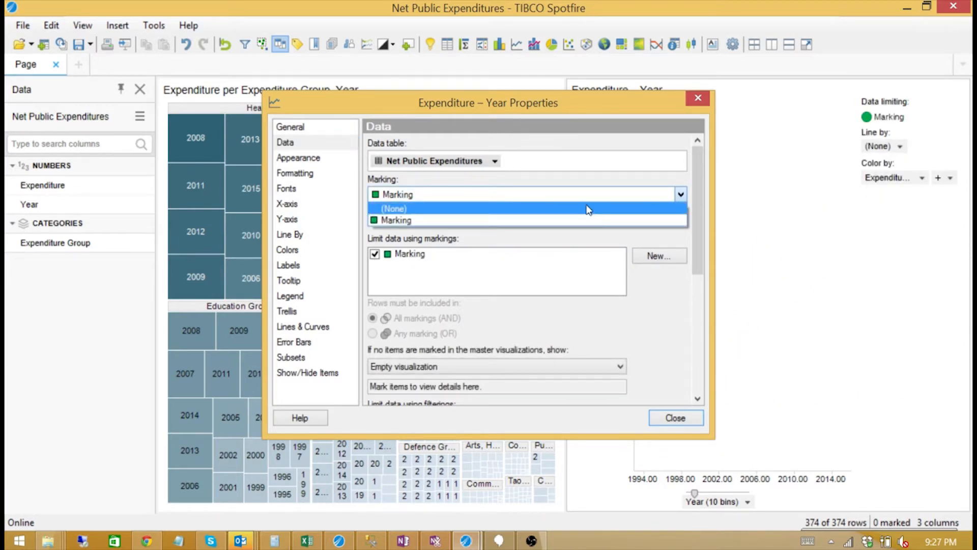
left_click(654, 209)
left_click_drag(695, 235, 702, 277)
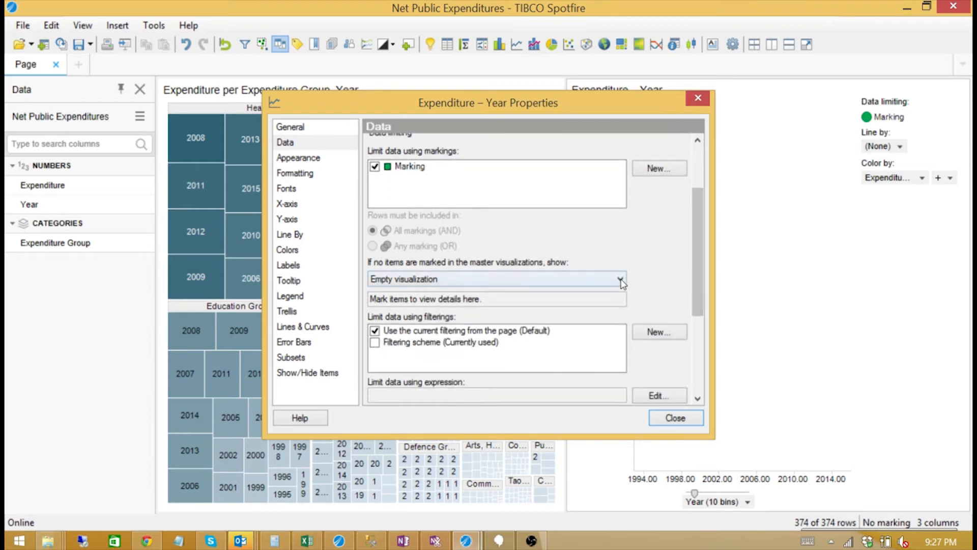
left_click(586, 279)
left_click(587, 292)
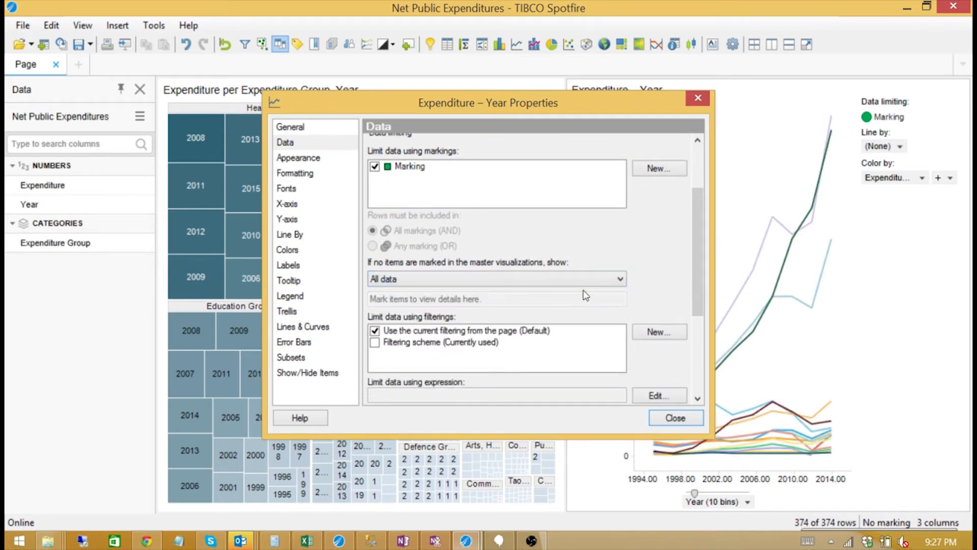
left_click(675, 418)
mouse_move(198, 131)
left_mouse_down()
mouse_move(344, 135)
mouse_move(559, 249)
mouse_move(566, 305)
mouse_move(555, 304)
left_mouse_up()
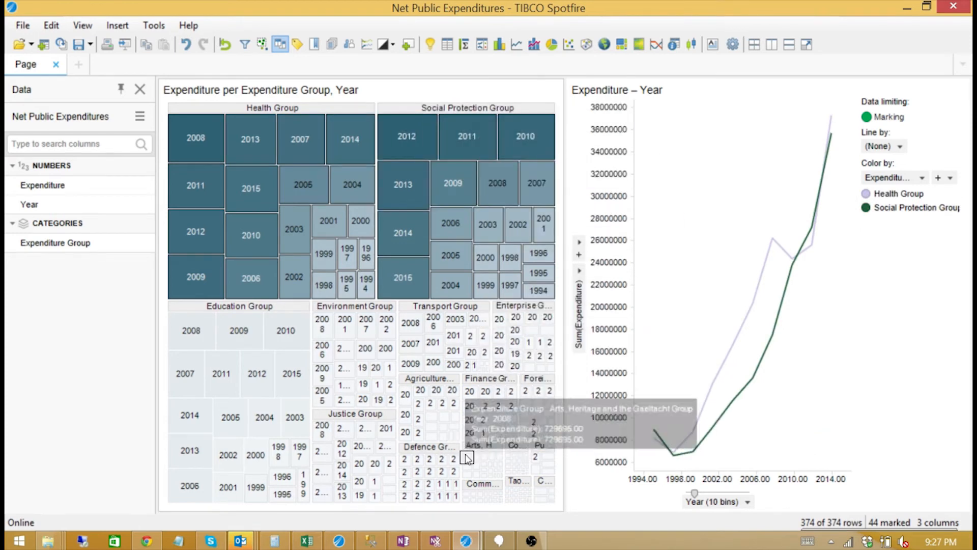
Mark the small lower-right treemap tiles and invert the marking to 280 rows.
left_click_drag(467, 459, 558, 506)
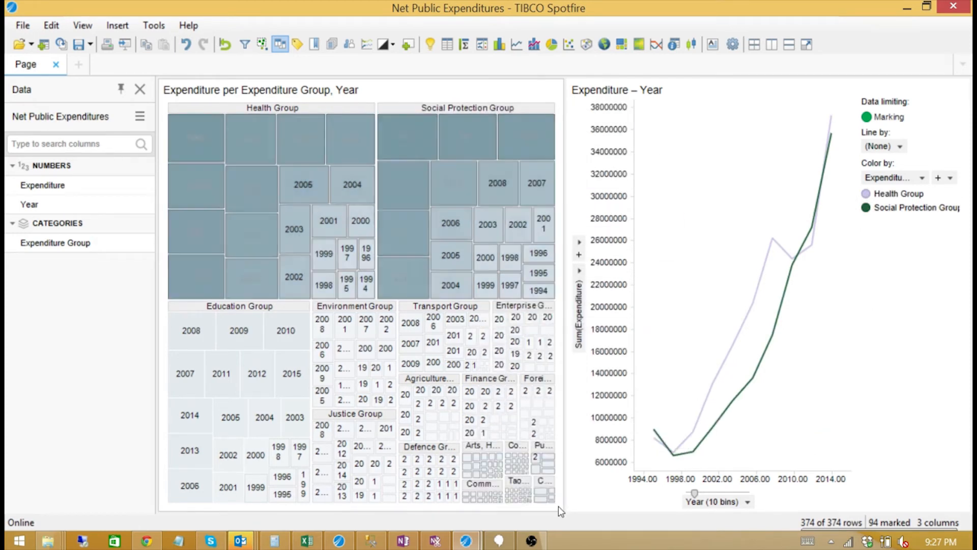
right_click(489, 463)
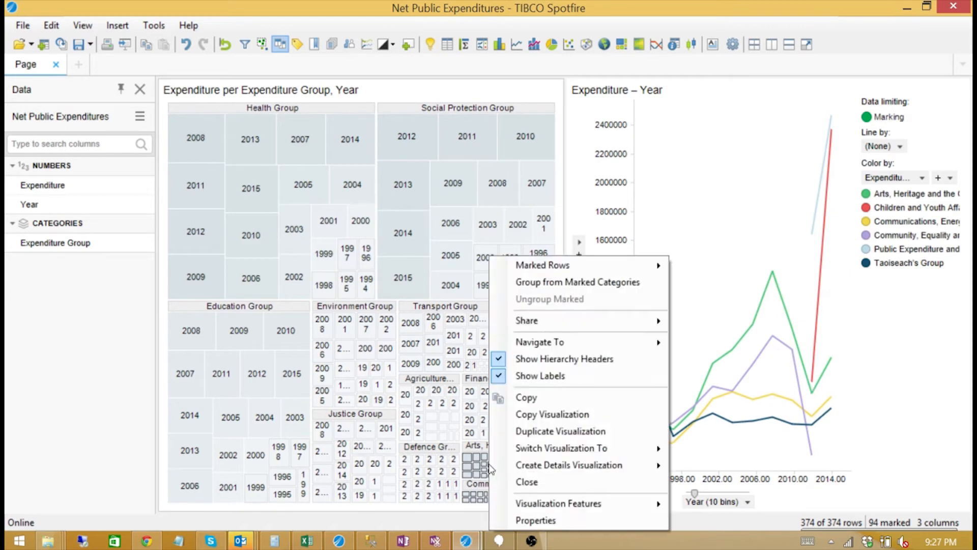
mouse_move(590, 265)
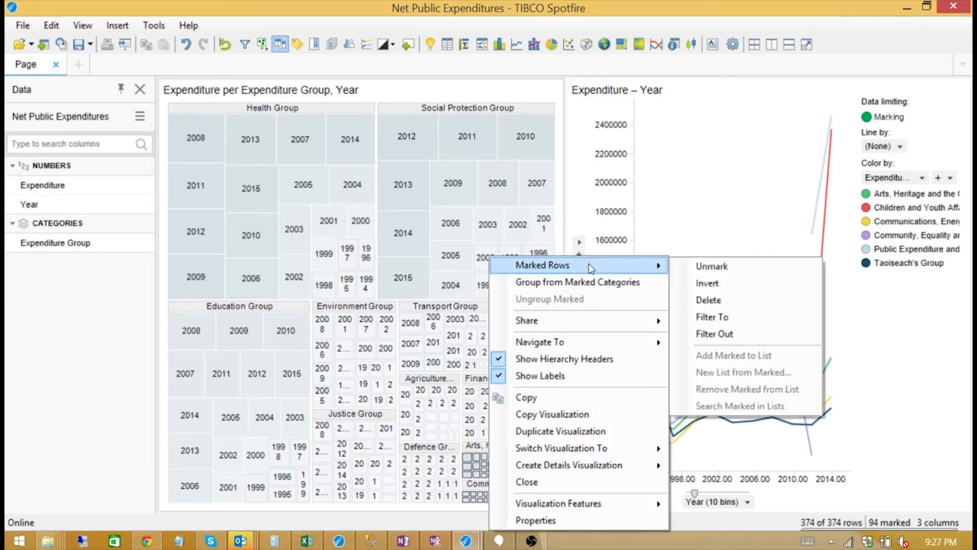
left_click(713, 287)
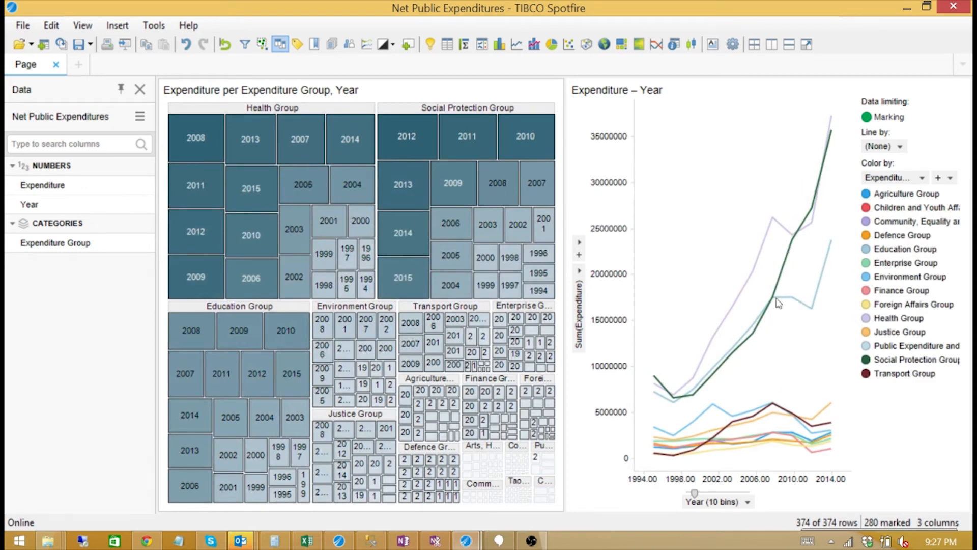
Clear the marking, turn off Auto-bin Column on the Year axis, and return to the Excel spreadsheet.
left_click(706, 503)
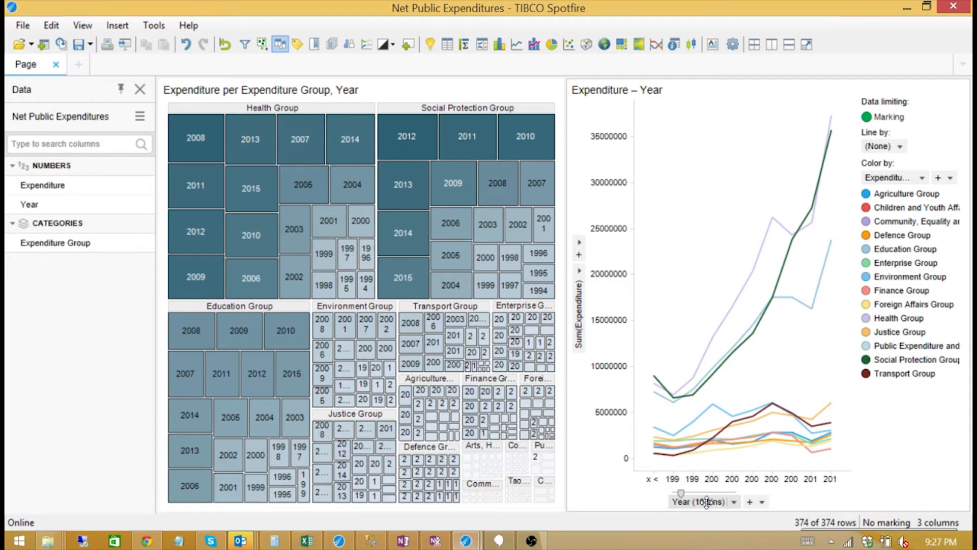
left_click(736, 504)
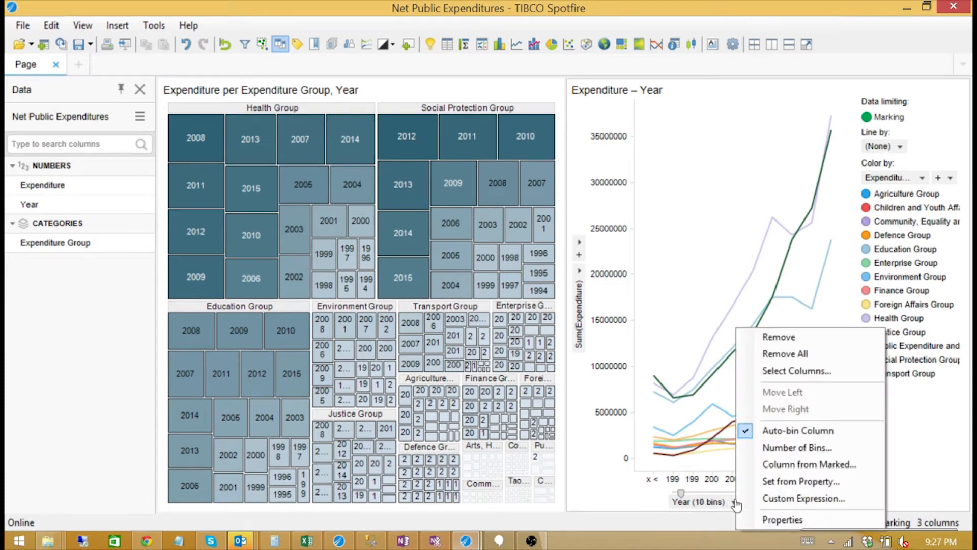
left_click(787, 432)
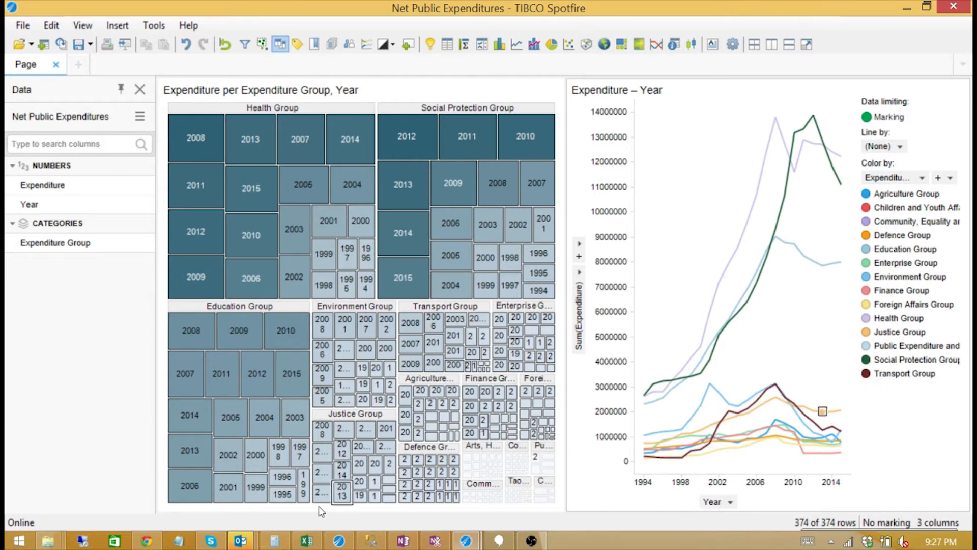
mouse_move(306, 545)
left_click(305, 469)
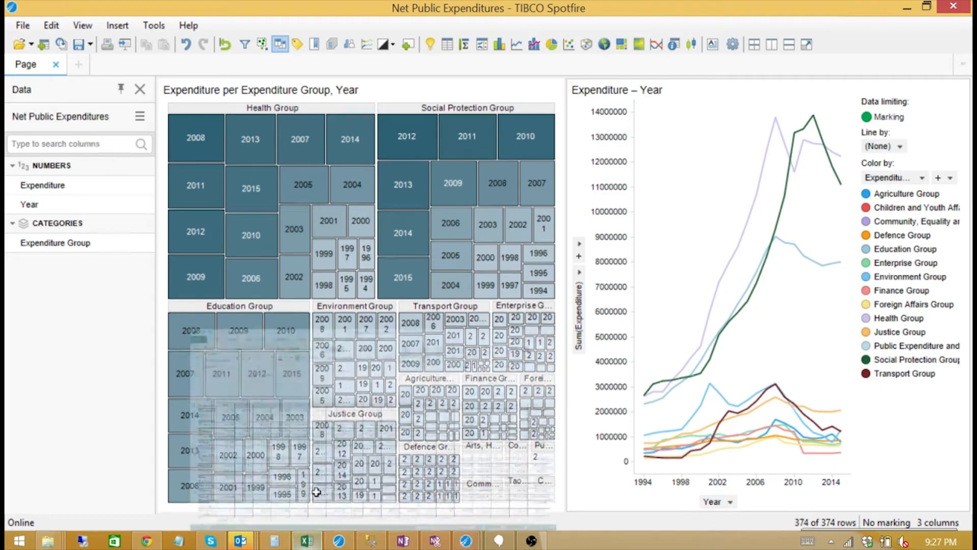
Select the empty year cells B3:R3 and check the 2011 value in S4.
left_click_drag(109, 233, 872, 233)
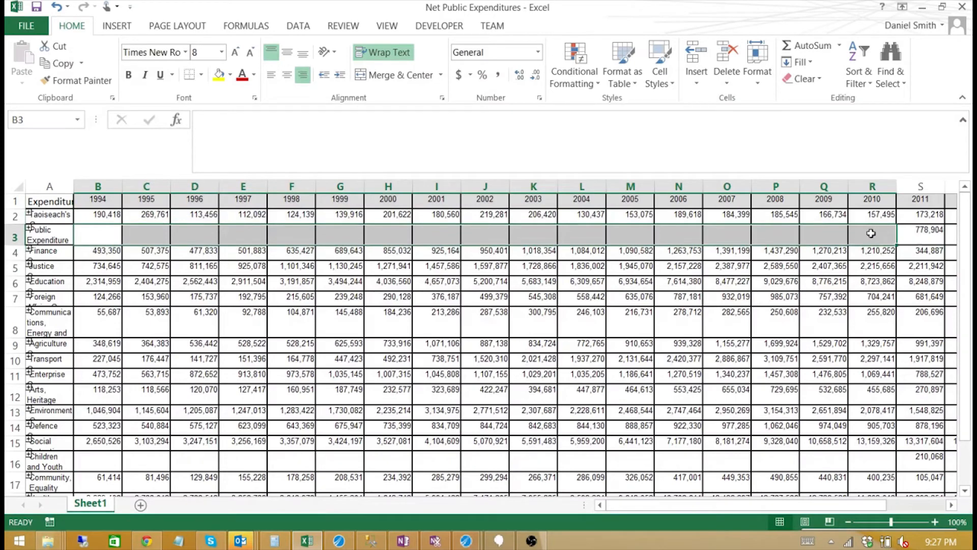
left_click(926, 251)
left_click_drag(817, 506, 876, 506)
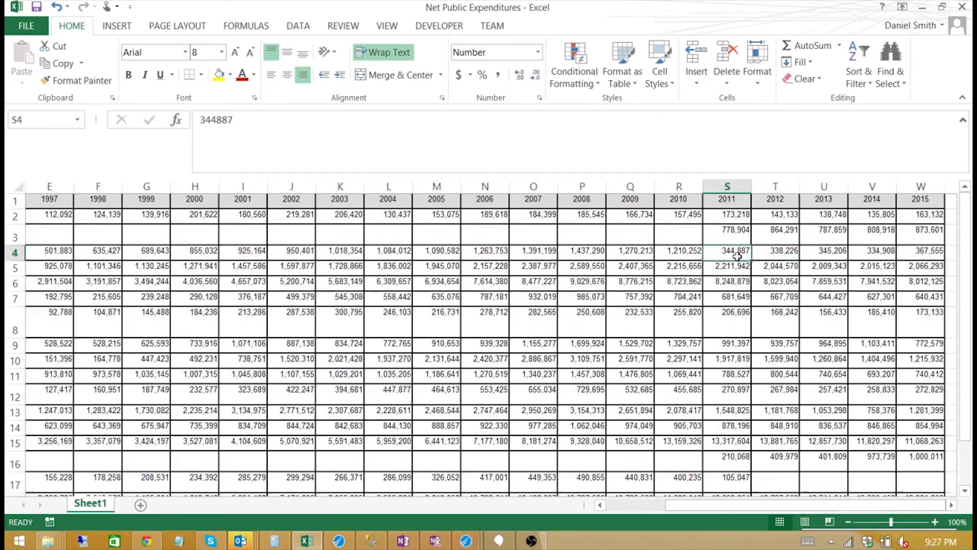
left_click_drag(825, 507, 673, 504)
left_click_drag(735, 502, 687, 512)
Check group names in A16 and A17 and values in R17 and T16, then minimize Excel.
left_click(53, 455)
left_click(56, 482)
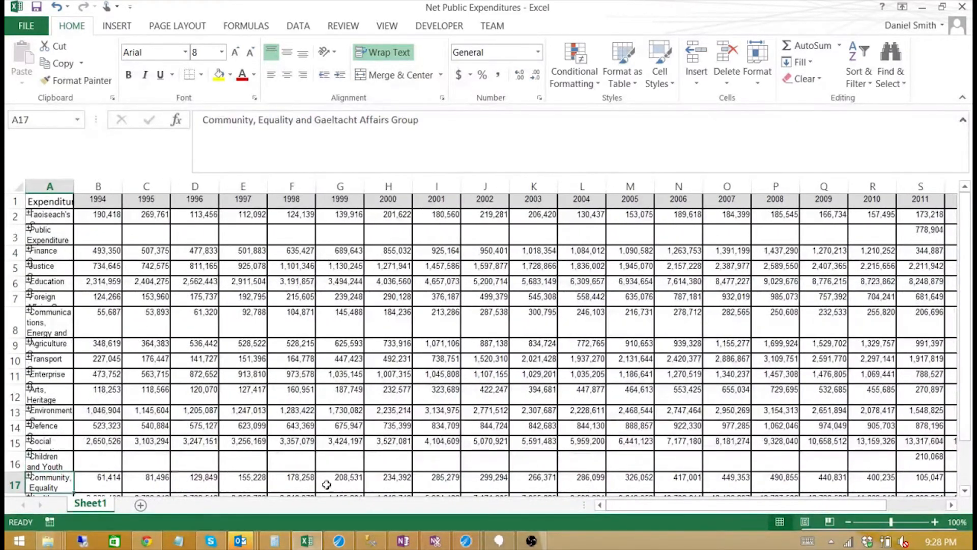
left_click_drag(680, 510, 797, 502)
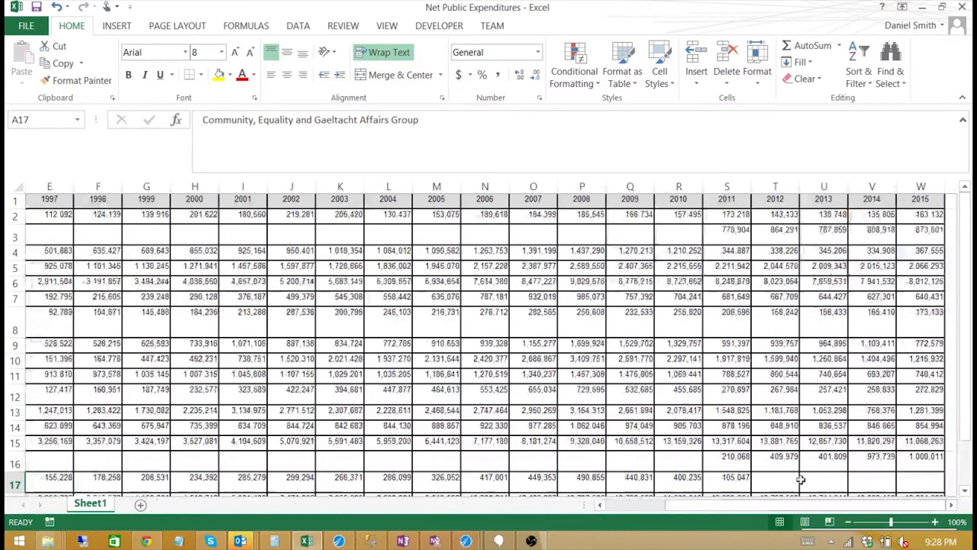
left_click(666, 480)
left_click(782, 465)
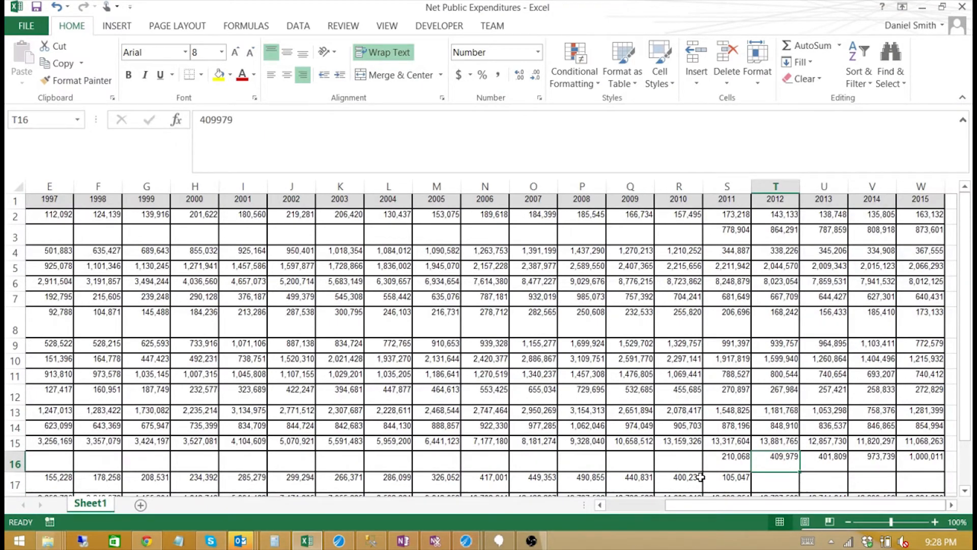
left_click(922, 7)
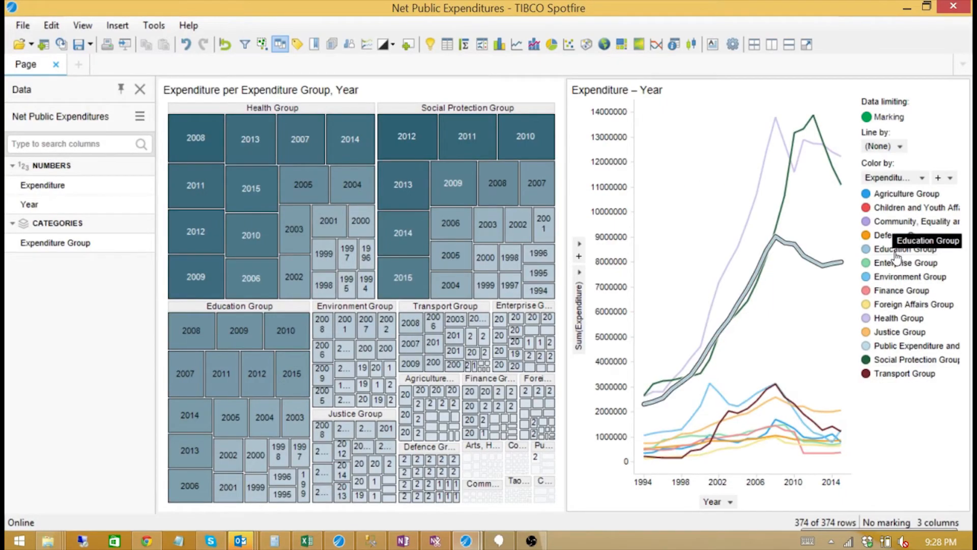
Open Properties for the Expenditure – Year line chart from its context menu.
mouse_move(798, 243)
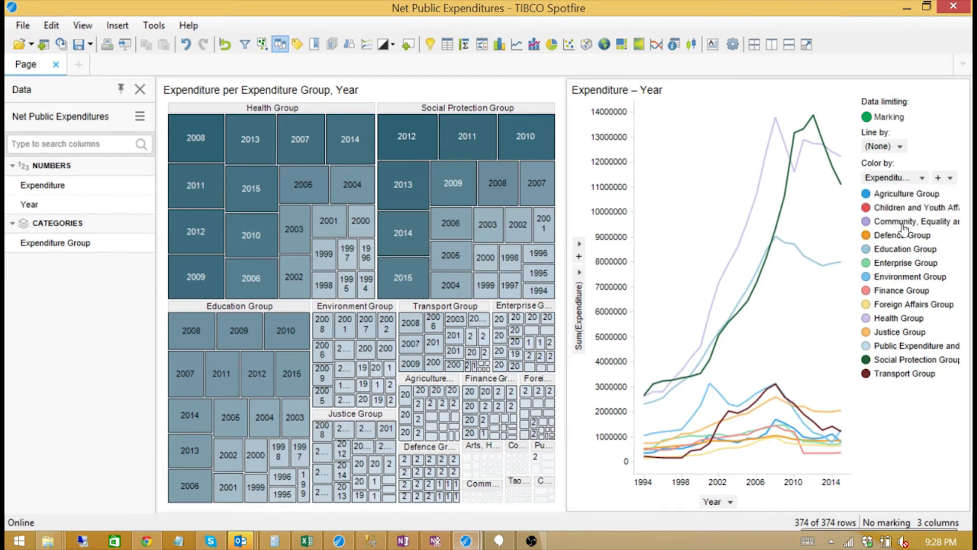
right_click(746, 209)
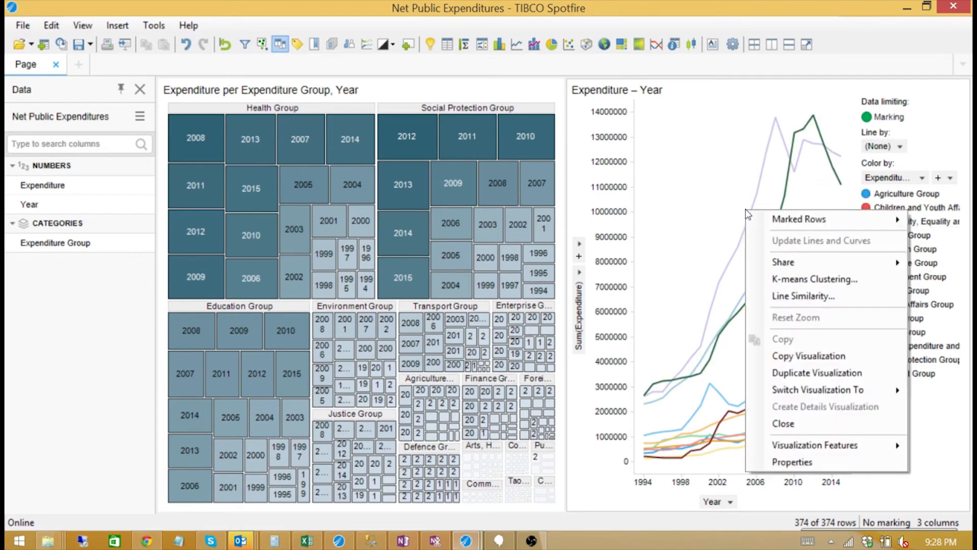
left_click(807, 462)
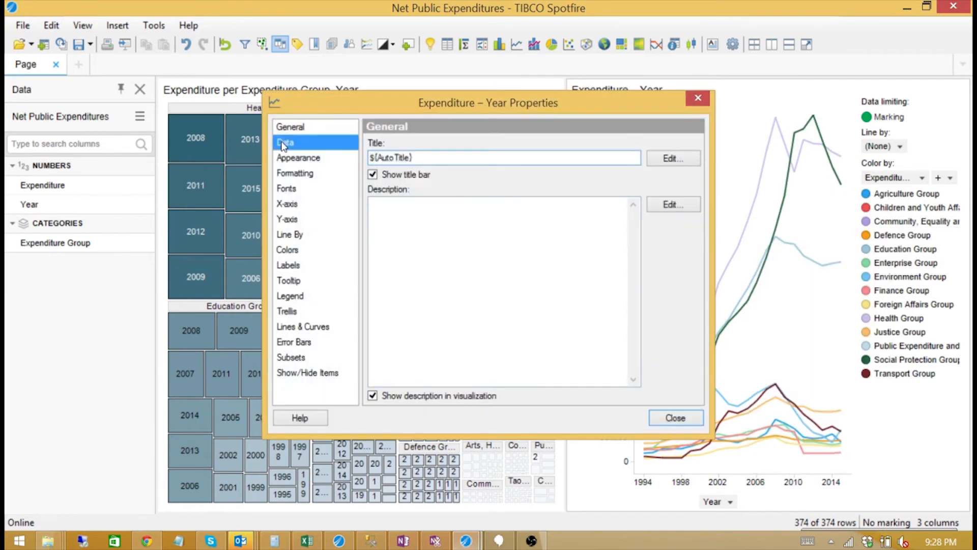
On the Data page, create a new marking named Marking (2) and make the chart use it.
left_click(285, 144)
left_click(407, 193)
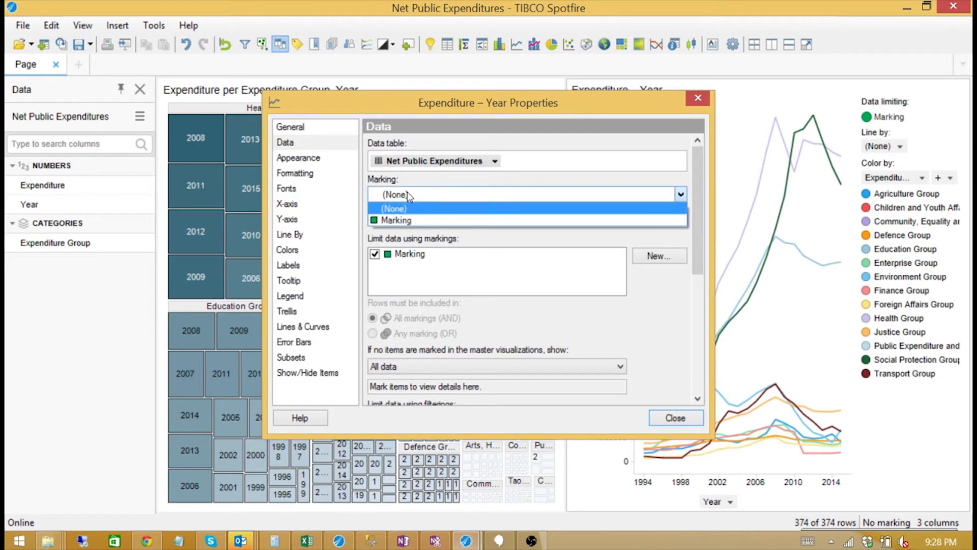
left_click(400, 220)
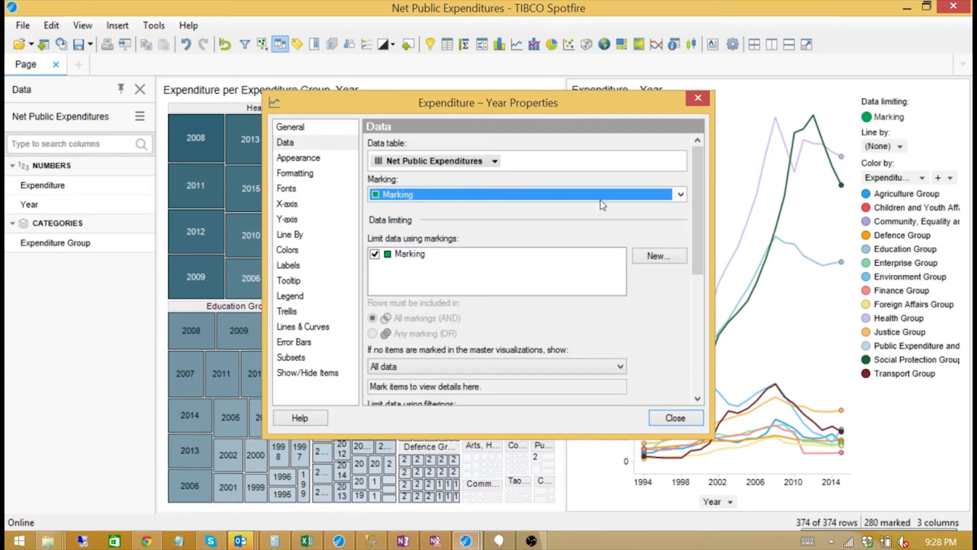
left_click(682, 195)
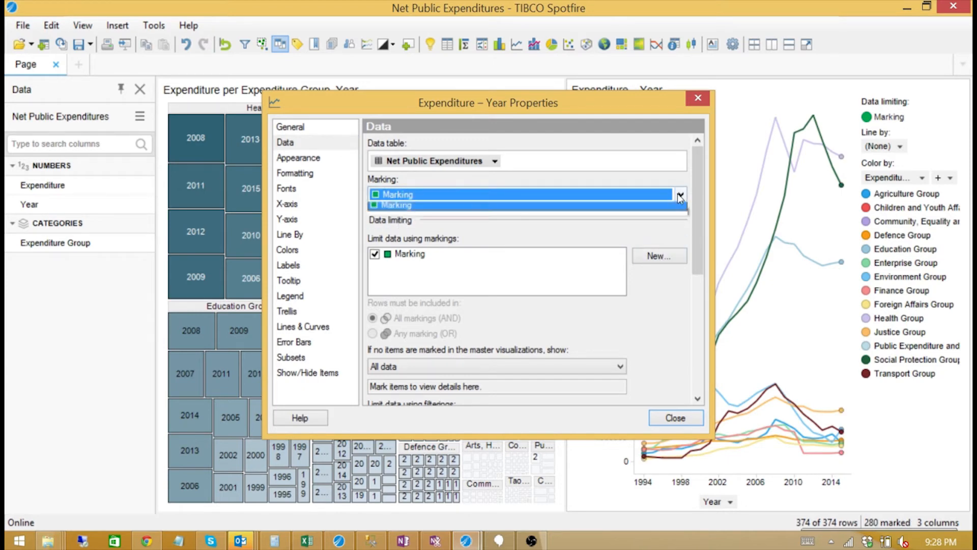
left_click(656, 255)
left_click(656, 255)
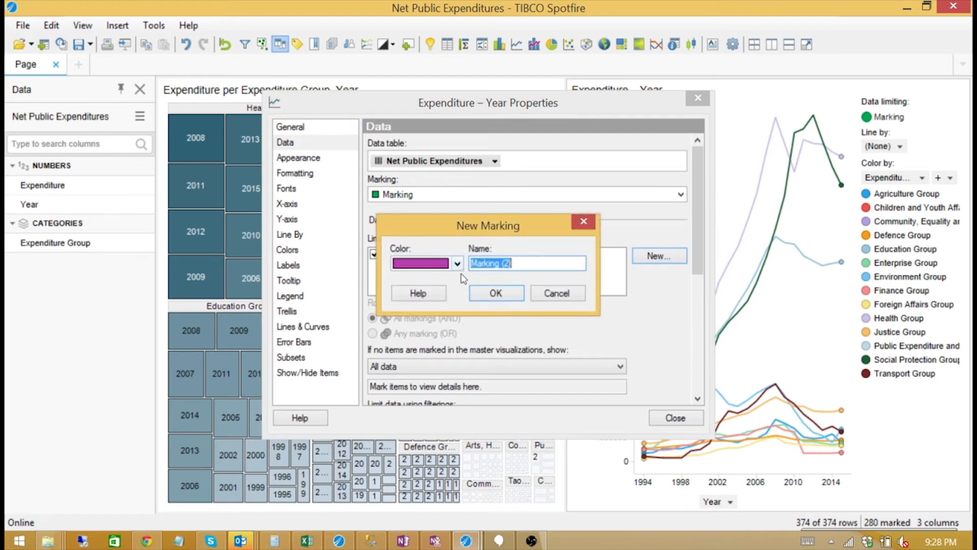
left_click(497, 293)
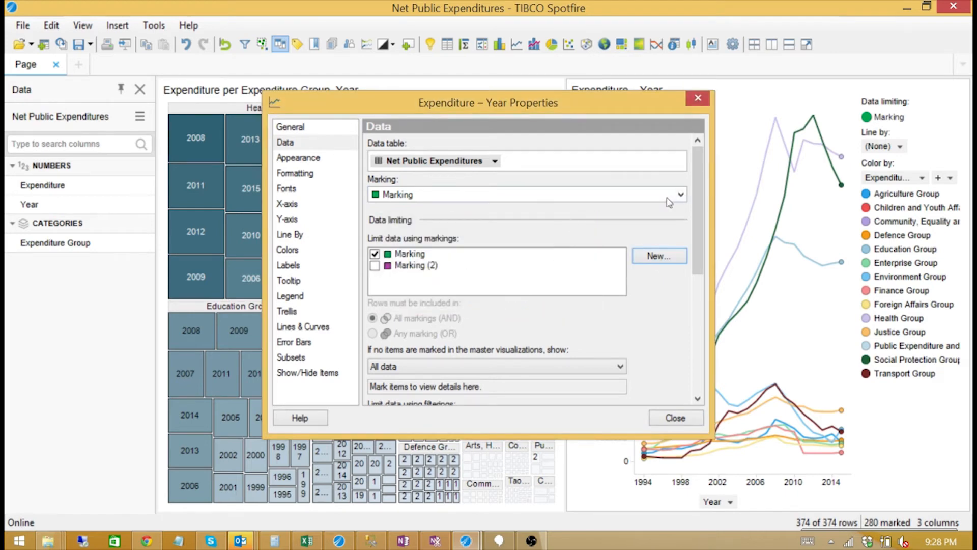
left_click(681, 195)
left_click(607, 237)
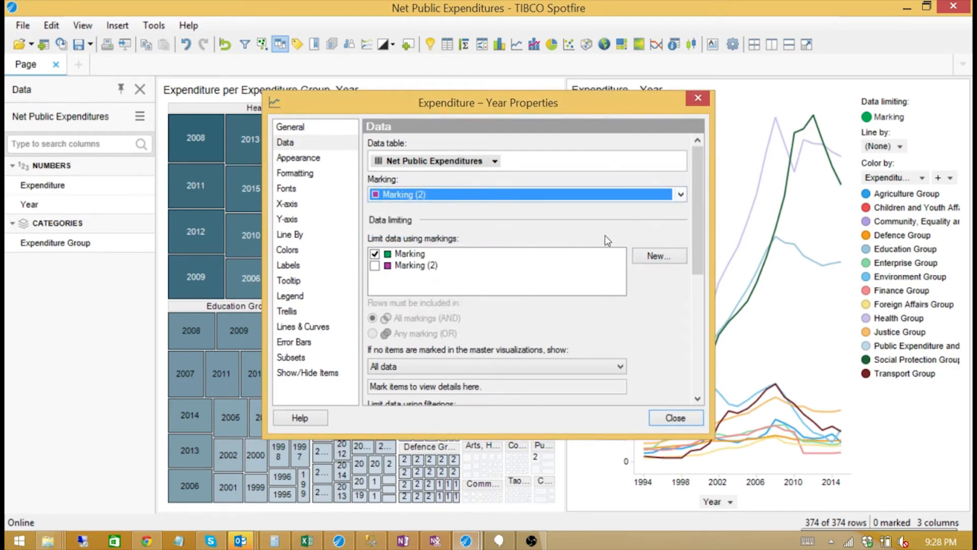
left_click(675, 418)
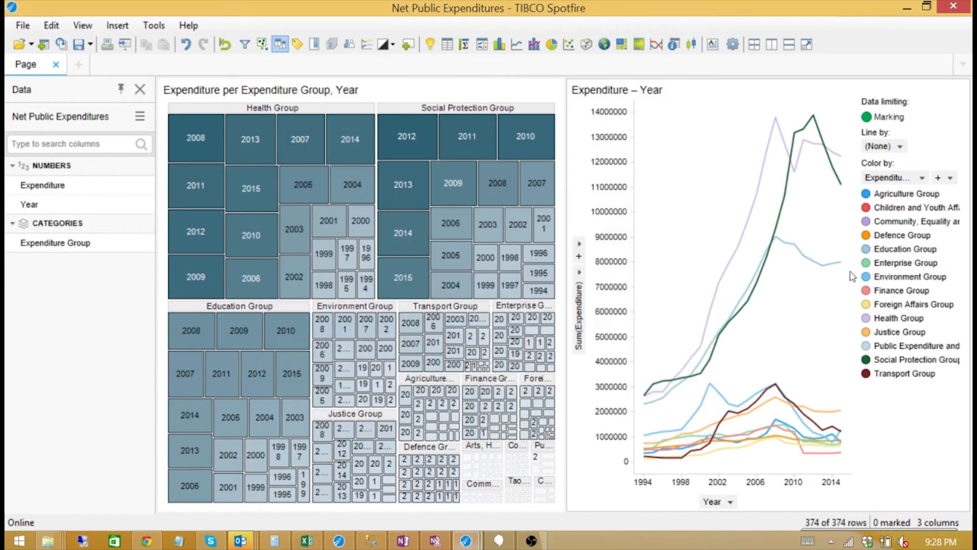
Group the Children and Youth Affairs and Community, Equality and Gaeltacht Affairs lines as 'Children and Youth Affairs'.
left_click(911, 208)
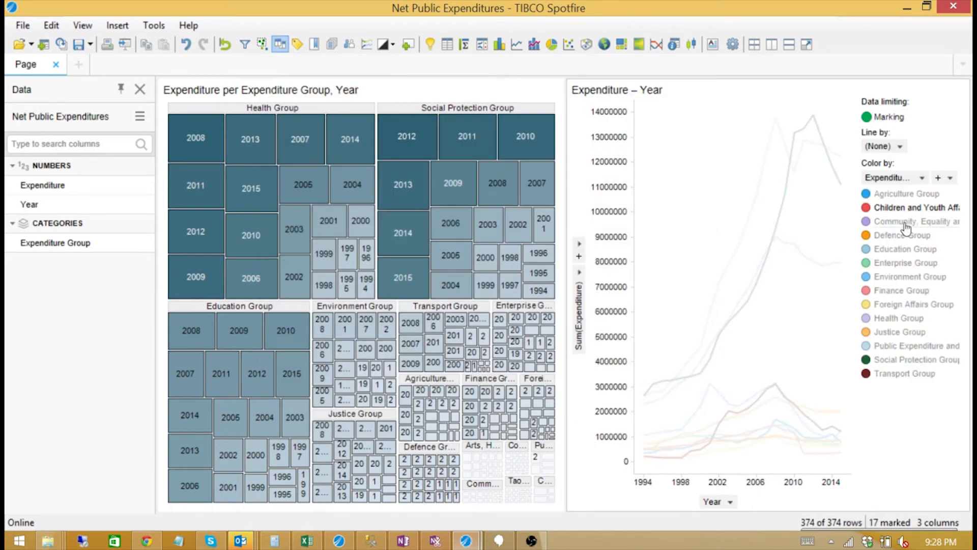
left_click(905, 223, "ctrl")
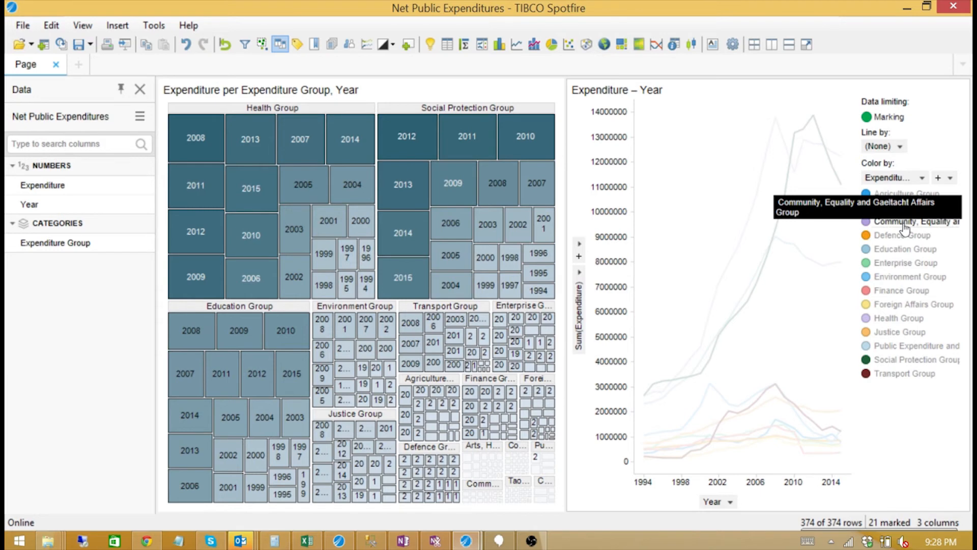
right_click(813, 234)
left_click(824, 261)
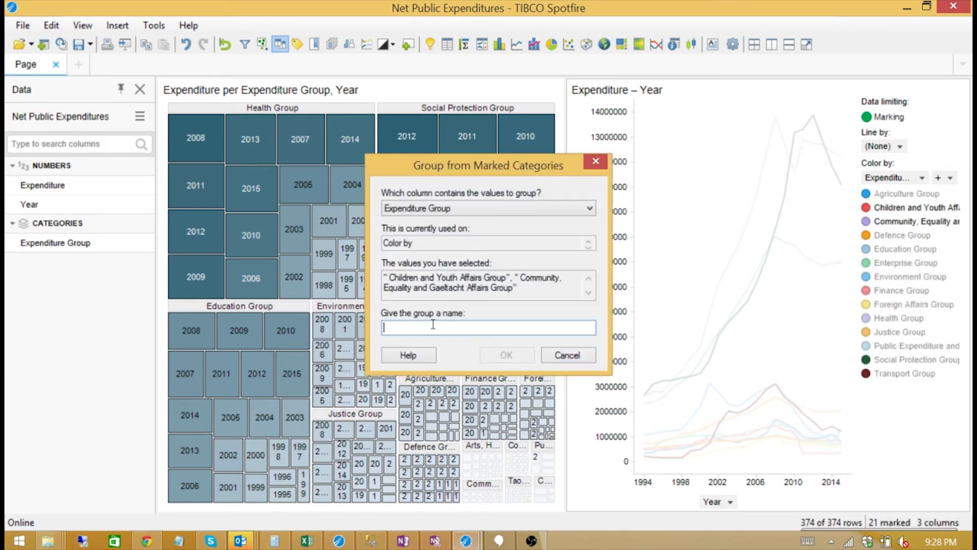
type("Children and Youth Affairs")
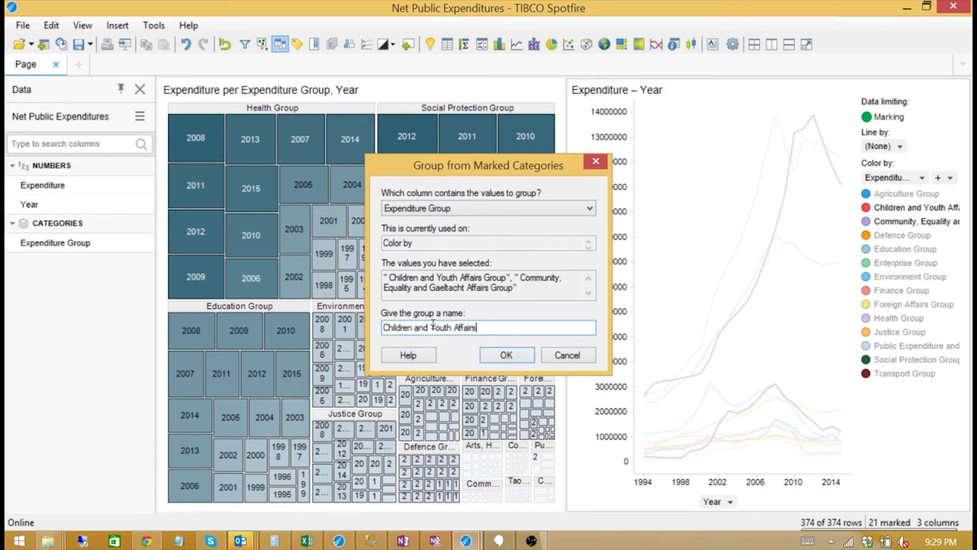
left_click(506, 354)
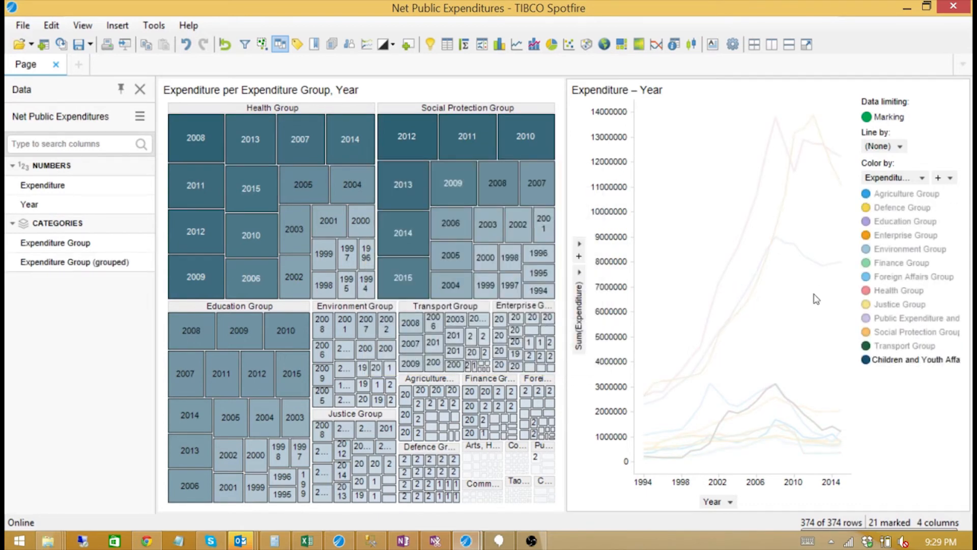
Check the Finance Group entry in Excel cell A4, then return to Spotfire.
key("alt+Tab")
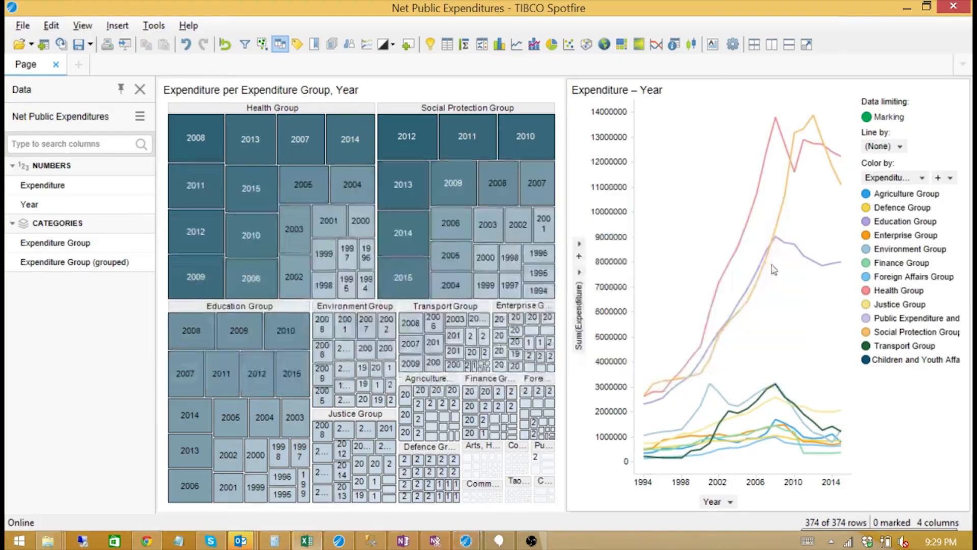
left_click_drag(737, 509, 678, 509)
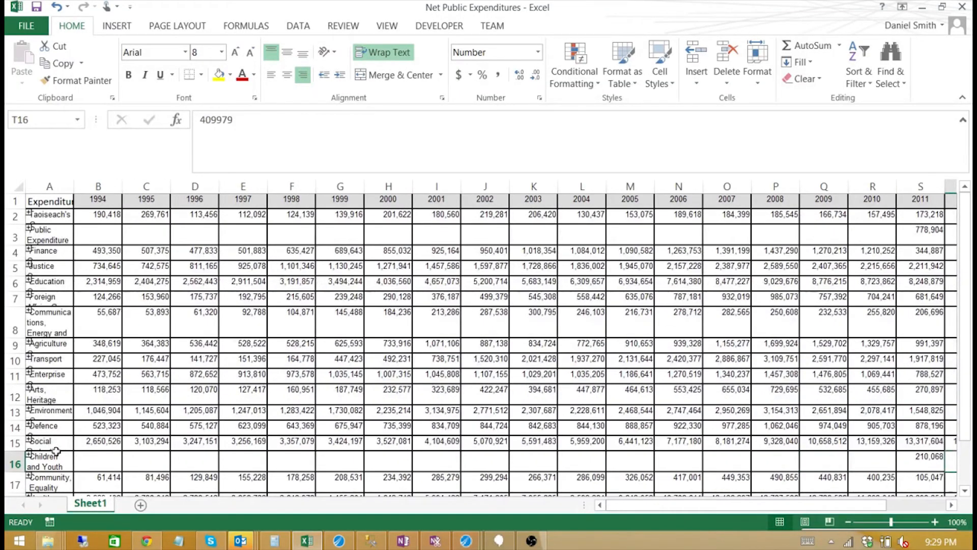
left_click(57, 254)
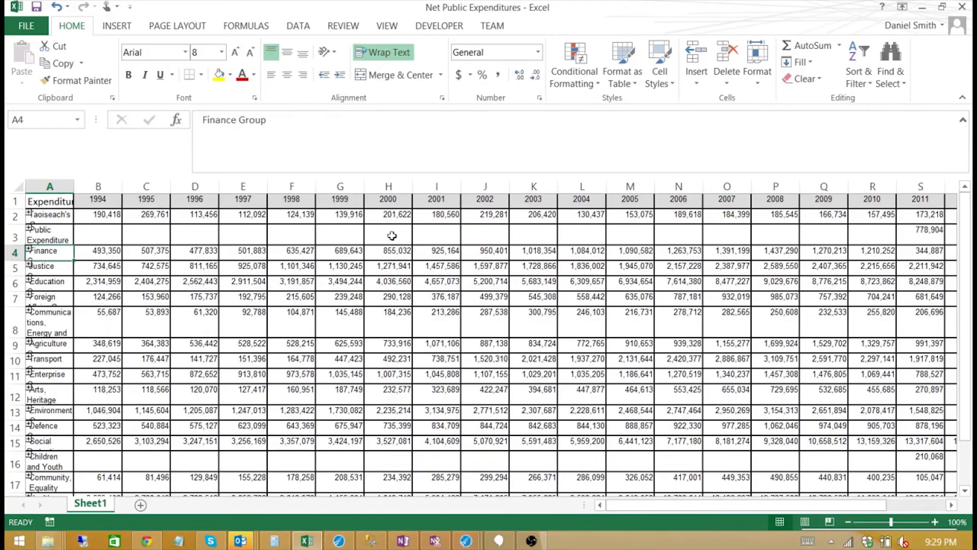
key("alt+Tab")
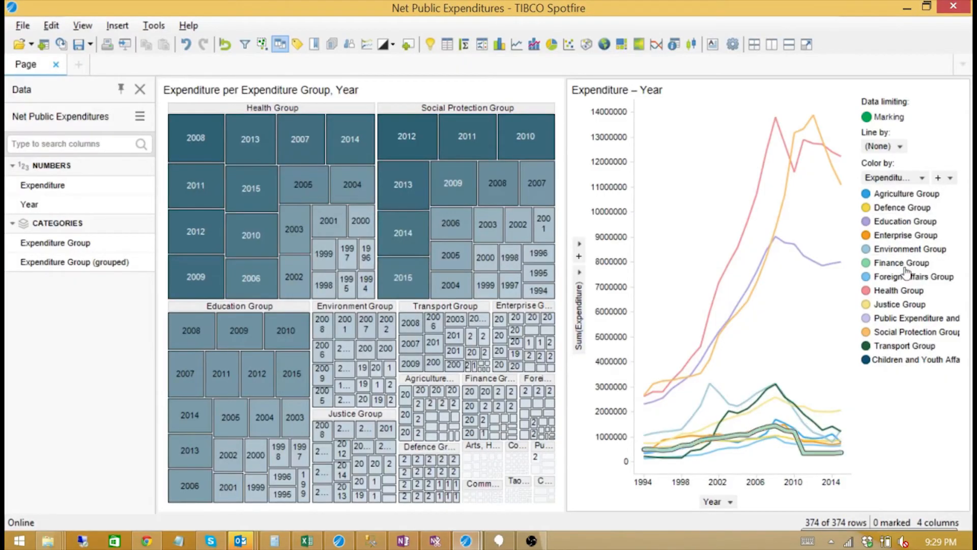
Mark the Finance Group and Public Expenditure and Reform Group lines and group them as 'Public Expenditures'.
left_click(905, 319)
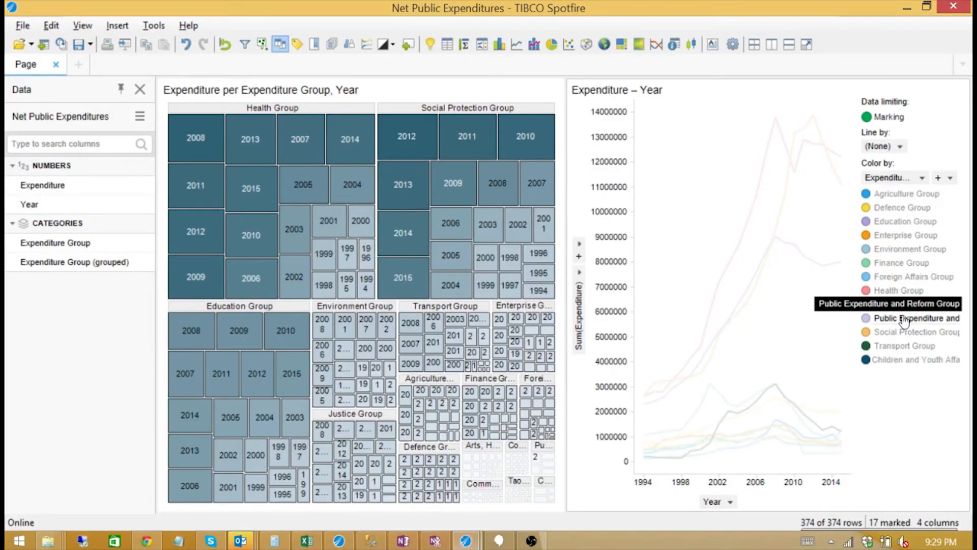
left_click(899, 263)
right_click(813, 295)
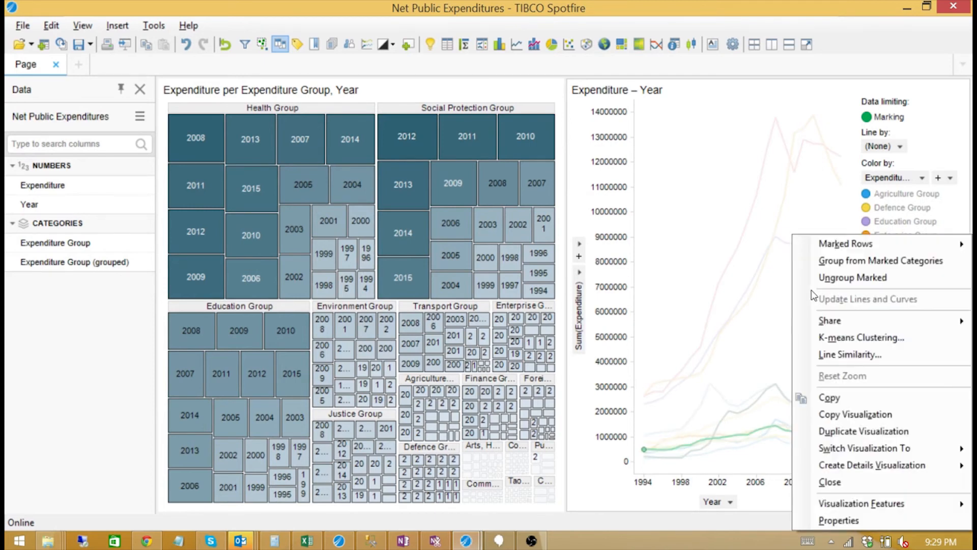
left_click(843, 262)
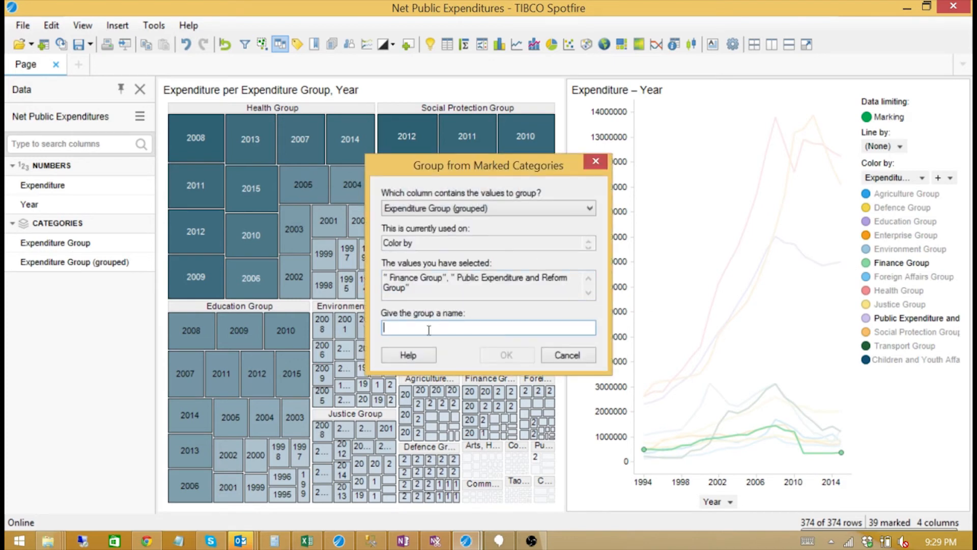
type("Public Expenditures")
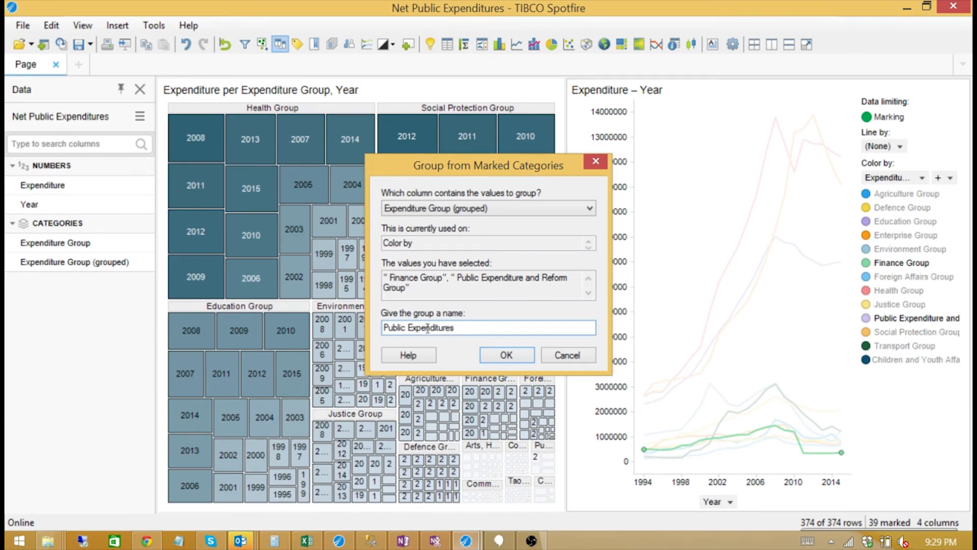
left_click(506, 356)
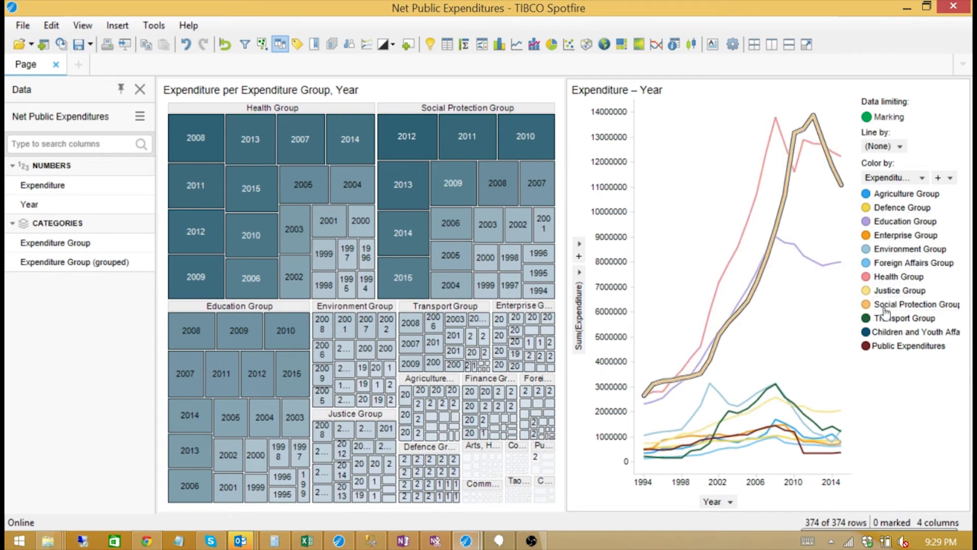
Narrow the treemap by dragging the splitter left, then duplicate the Expenditure – Year line chart.
left_click_drag(563, 263, 439, 263)
right_click(621, 219)
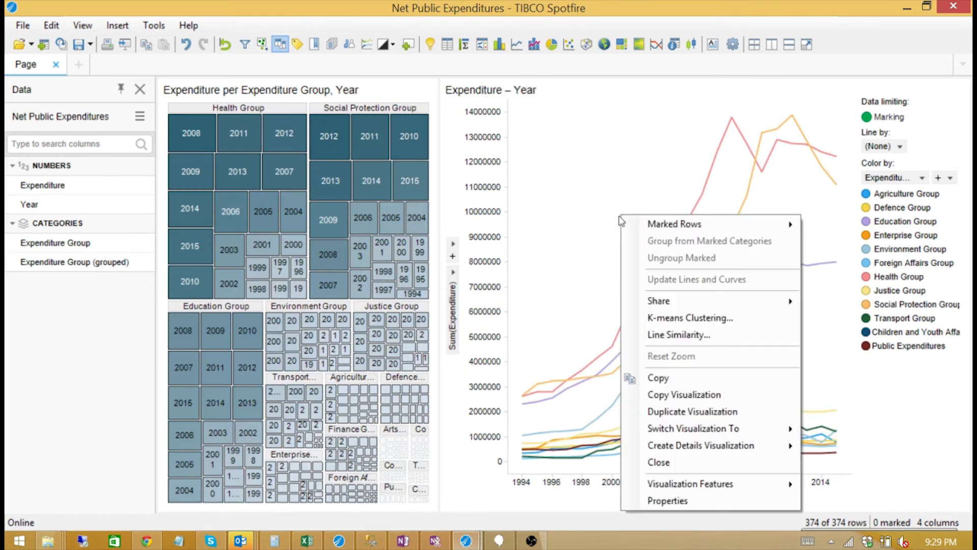
left_click(677, 412)
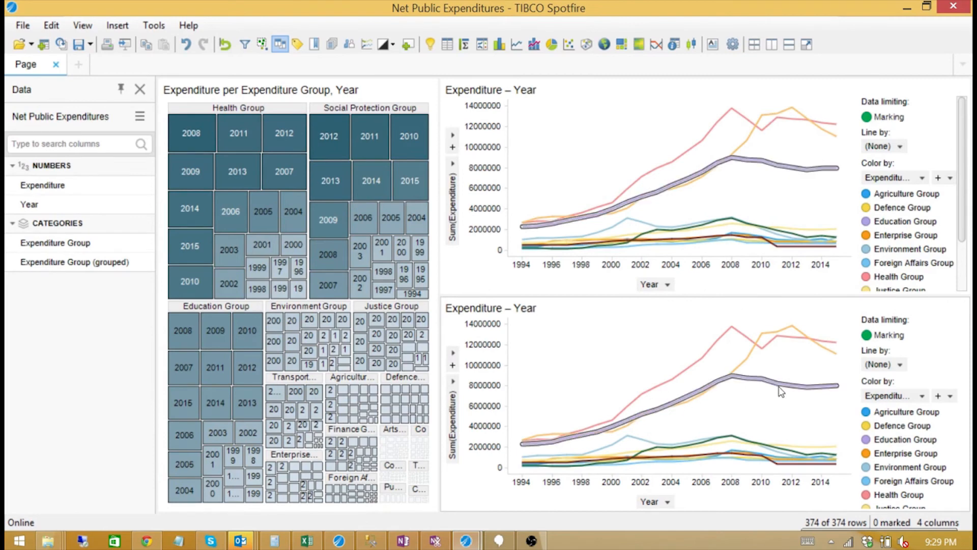
Set the lower chart's y-axis to Multiple Scales so each expenditure group gets its own scale.
right_click(492, 324)
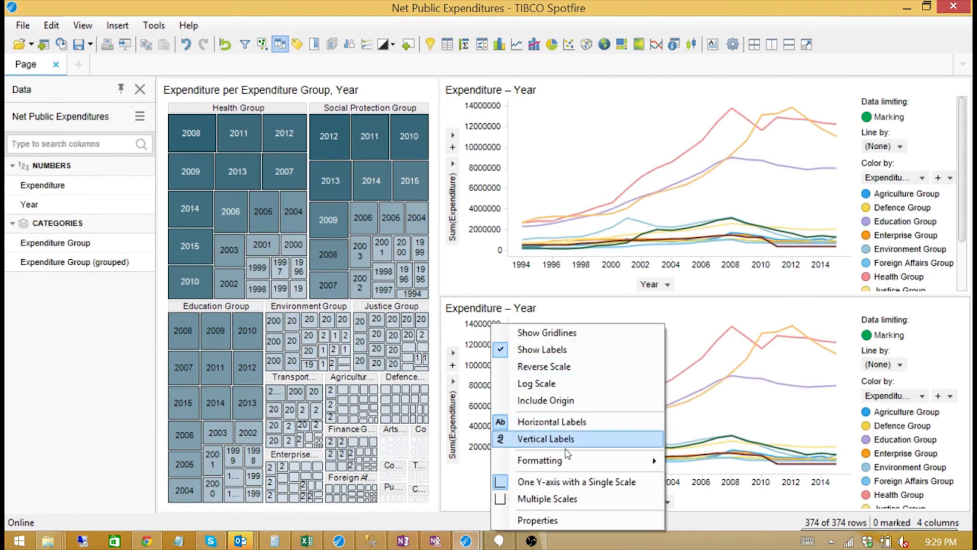
left_click(549, 500)
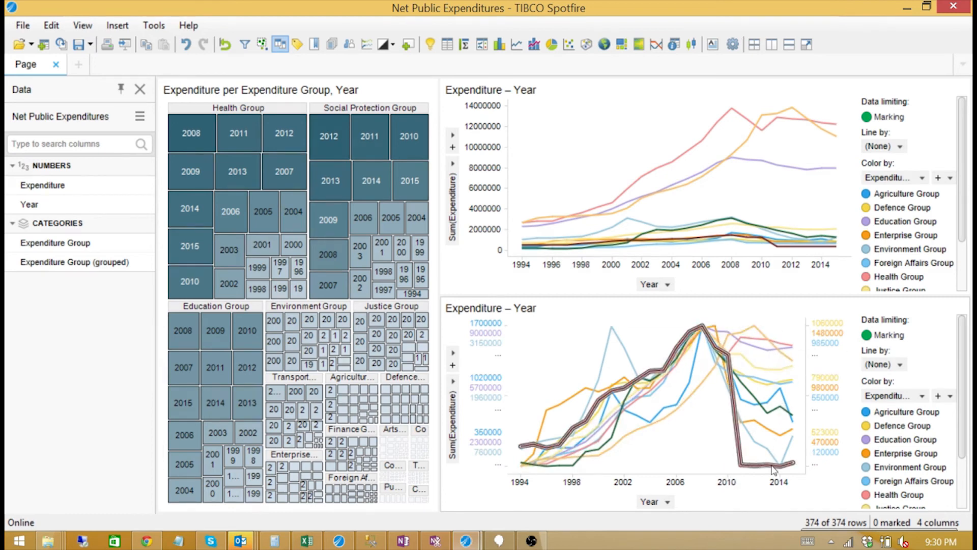
mouse_move(770, 470)
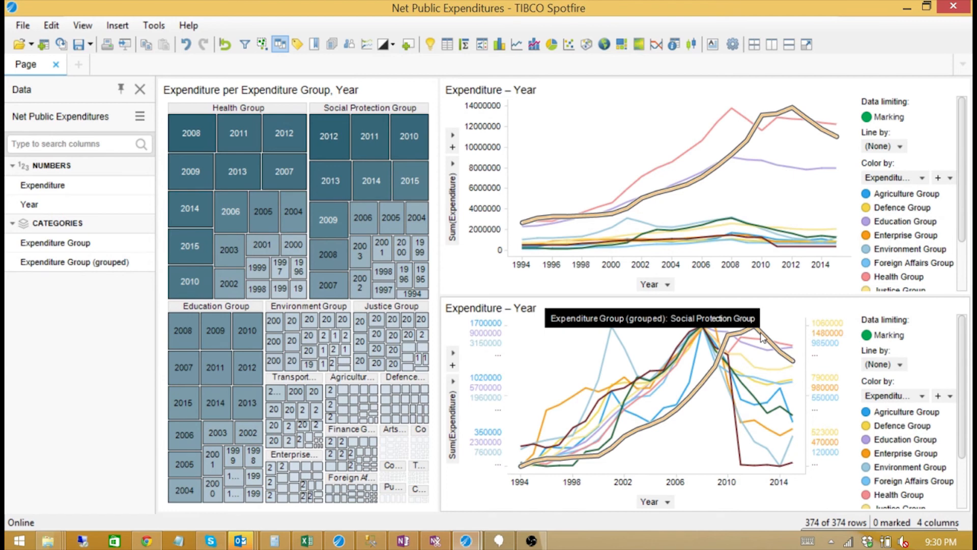
mouse_move(755, 346)
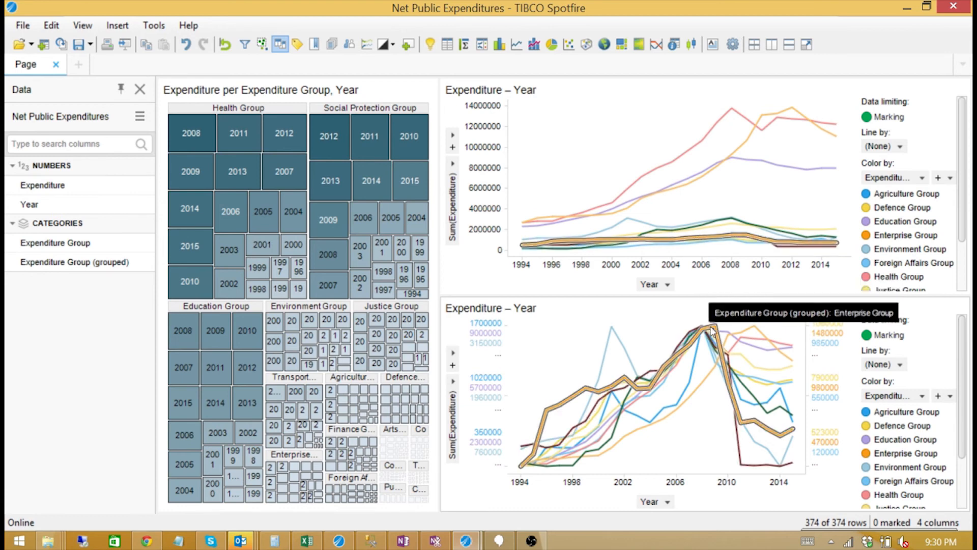
mouse_move(922, 318)
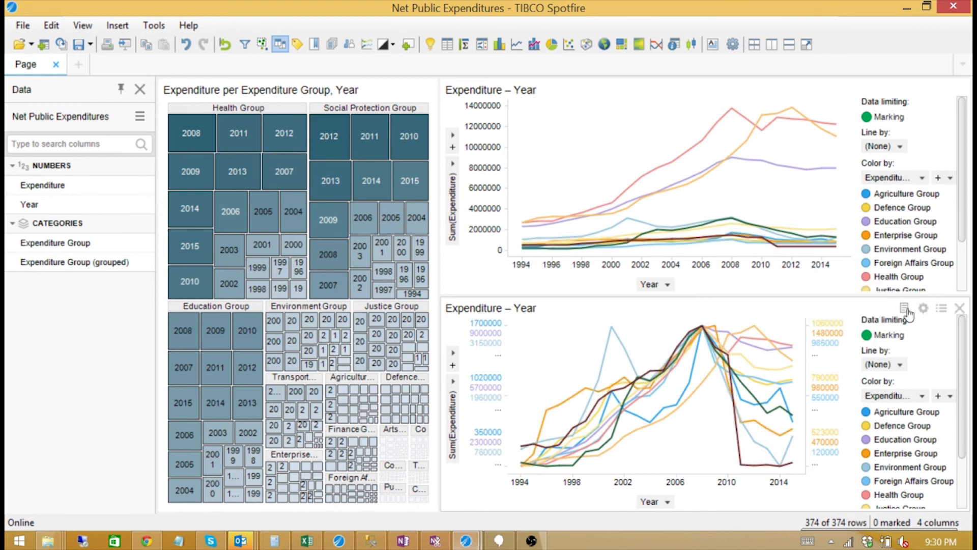
Hide the lower chart's legend and the upper legend's Data limiting section.
left_click(904, 308)
left_click(902, 340)
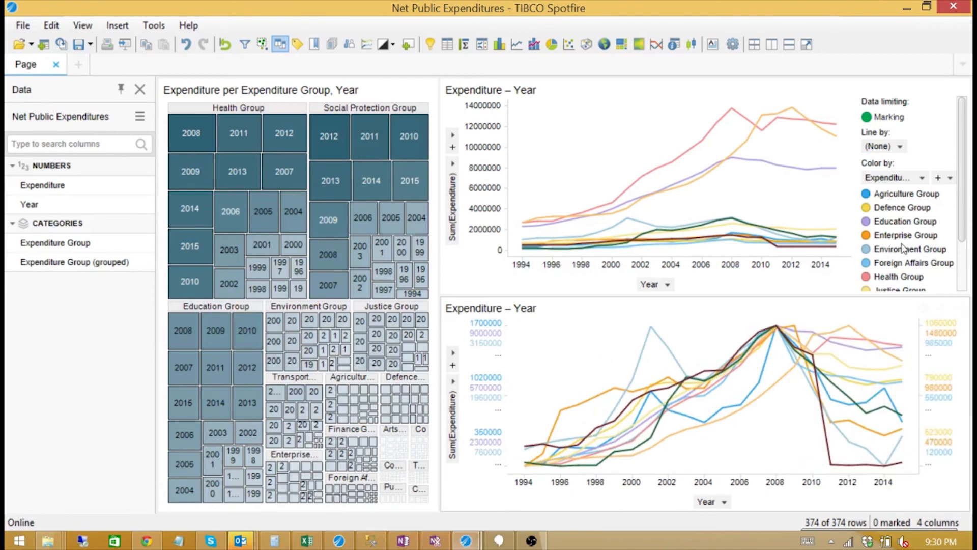
right_click(912, 129)
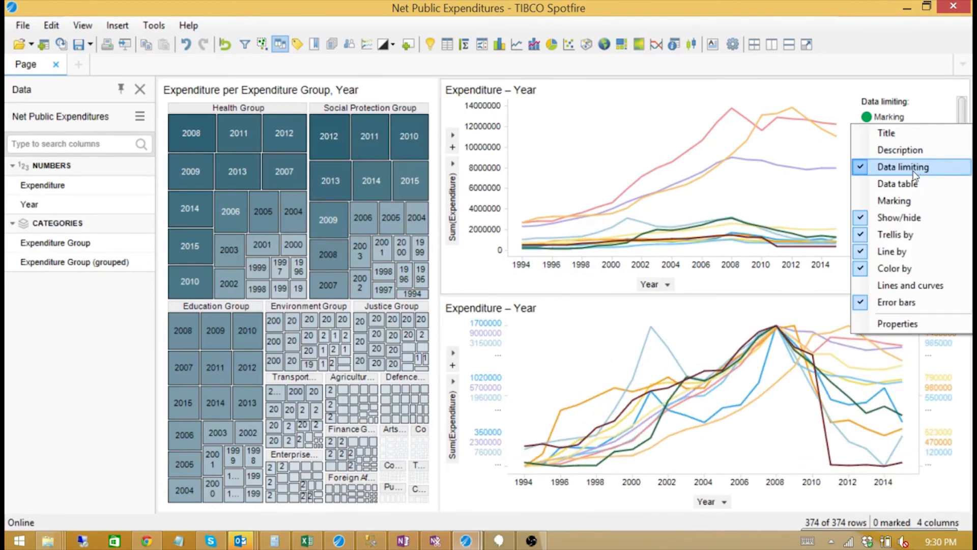
left_click(915, 166)
Remove Line by from the upper legend and mark every treemap group except Health and Social Protection (292 rows).
right_click(920, 132)
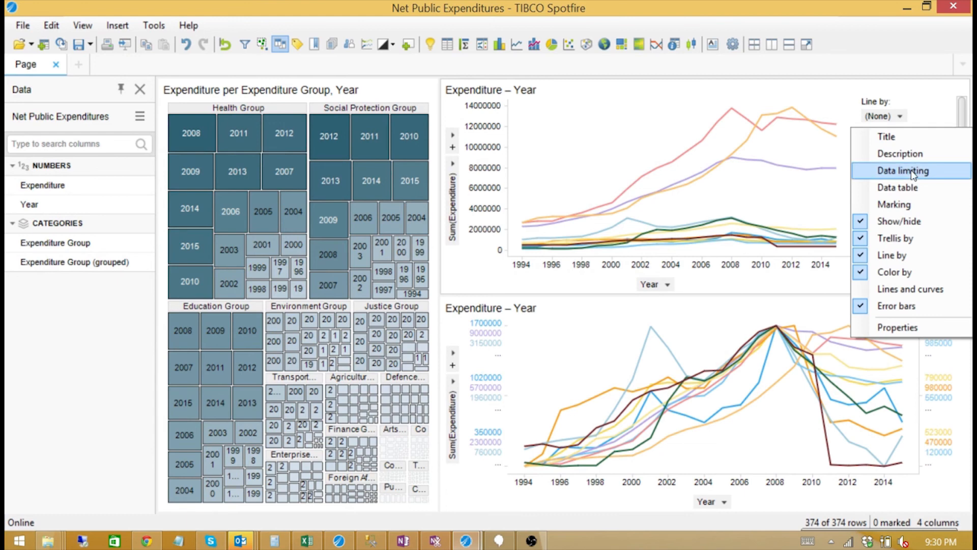
left_click(900, 255)
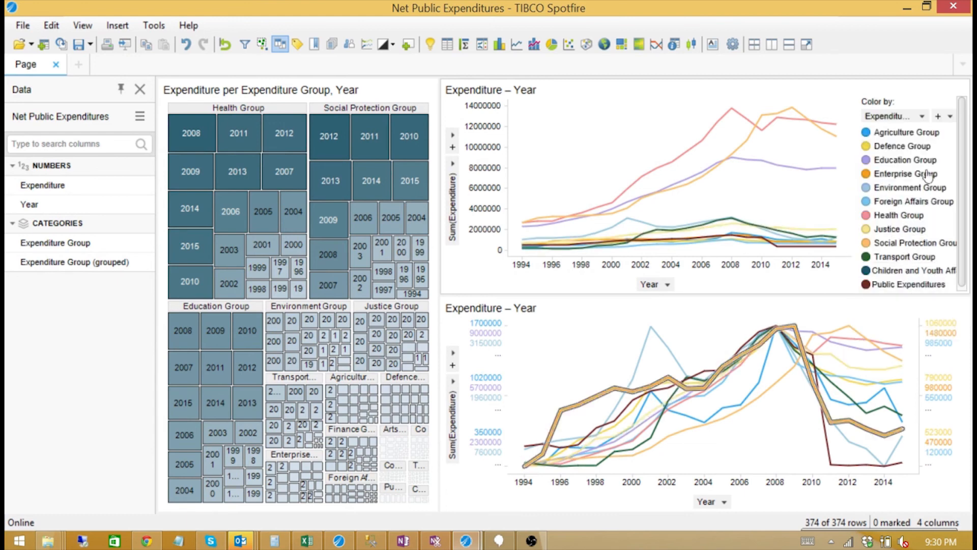
mouse_move(185, 126)
left_mouse_down()
mouse_move(419, 221)
mouse_move(426, 306)
left_mouse_up()
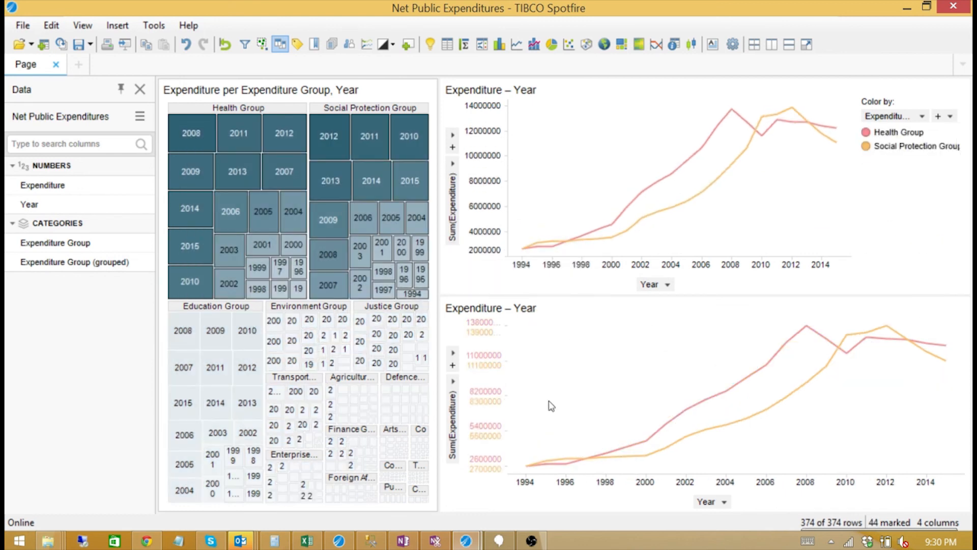
left_click_drag(175, 315, 431, 509)
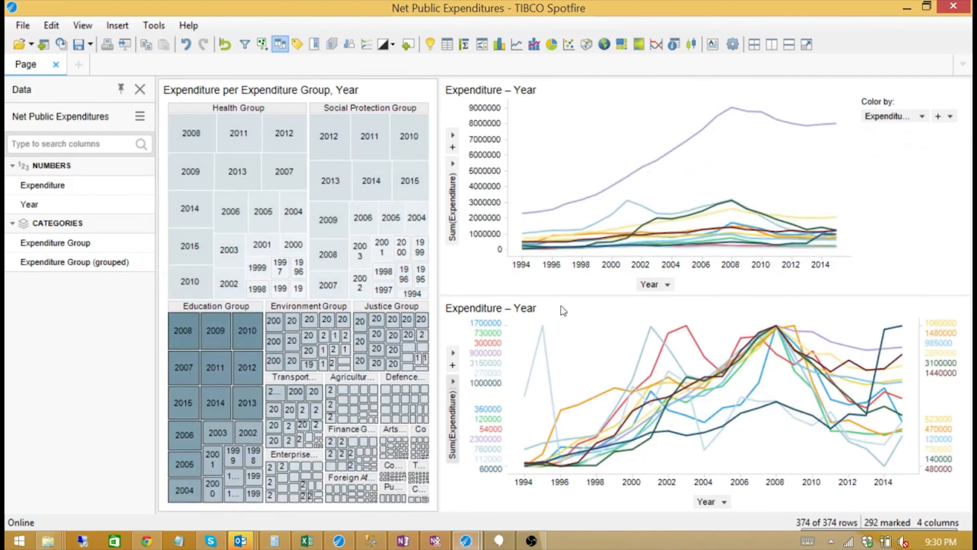